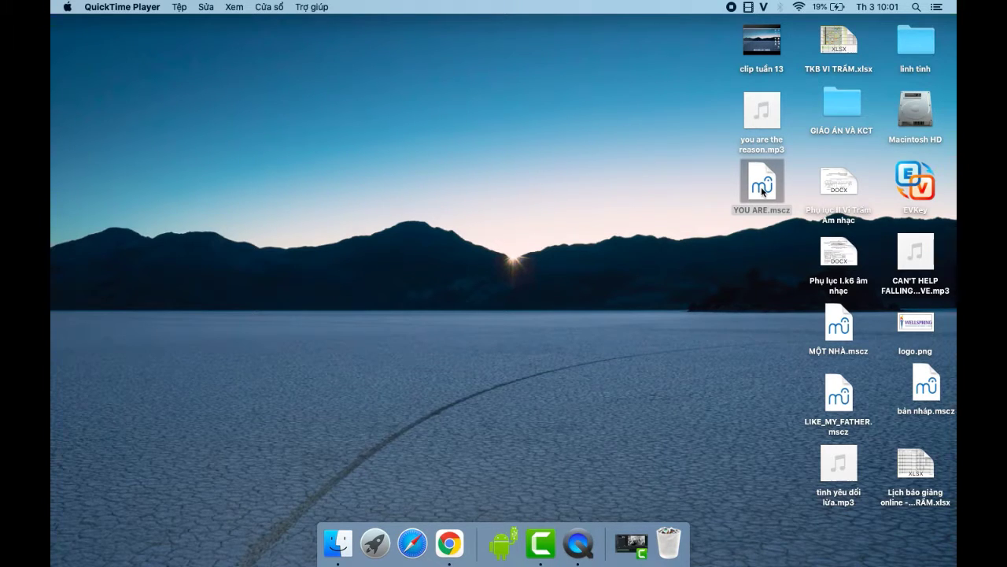
Step: Open YOU ARE.mscz and scroll through its 6/8 guitar notation and tab staves
double_click(761, 187)
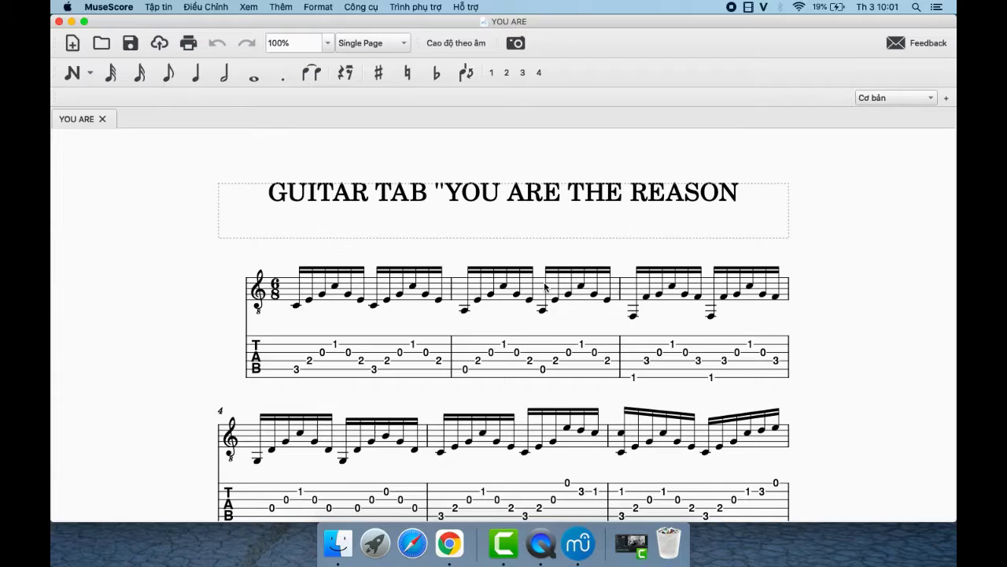
scroll(546, 288, "down", 1)
scroll(546, 288, "down", 1)
scroll(546, 288, "down", 1)
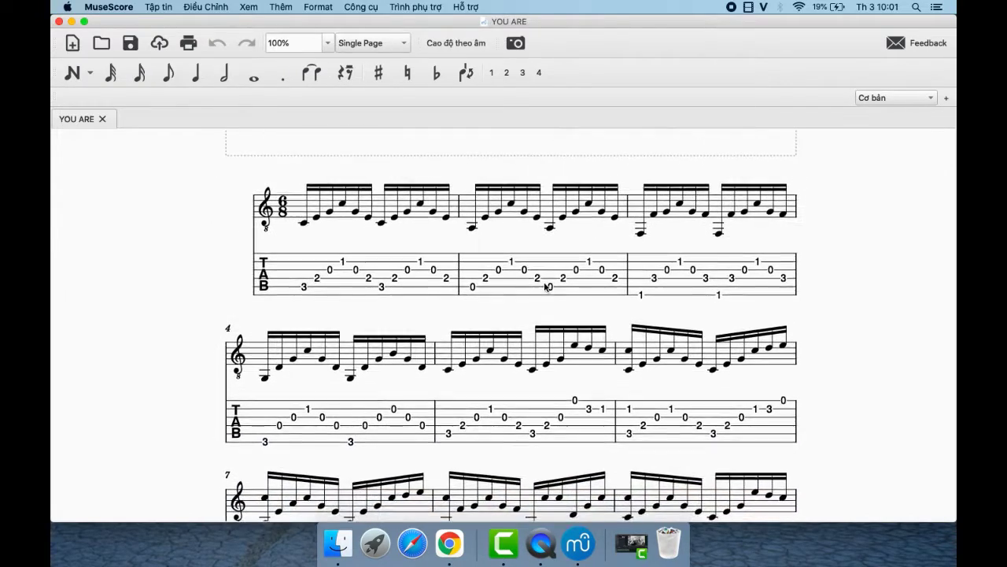
scroll(545, 288, "down", 1)
scroll(545, 288, "up", 2)
scroll(545, 288, "up", 1)
scroll(546, 288, "up", 1)
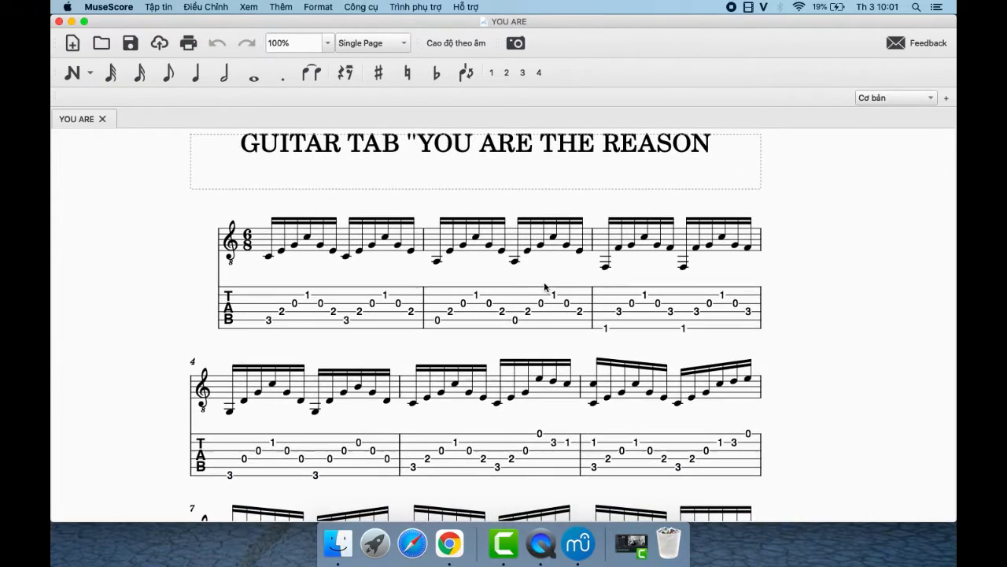
scroll(545, 288, "down", 2)
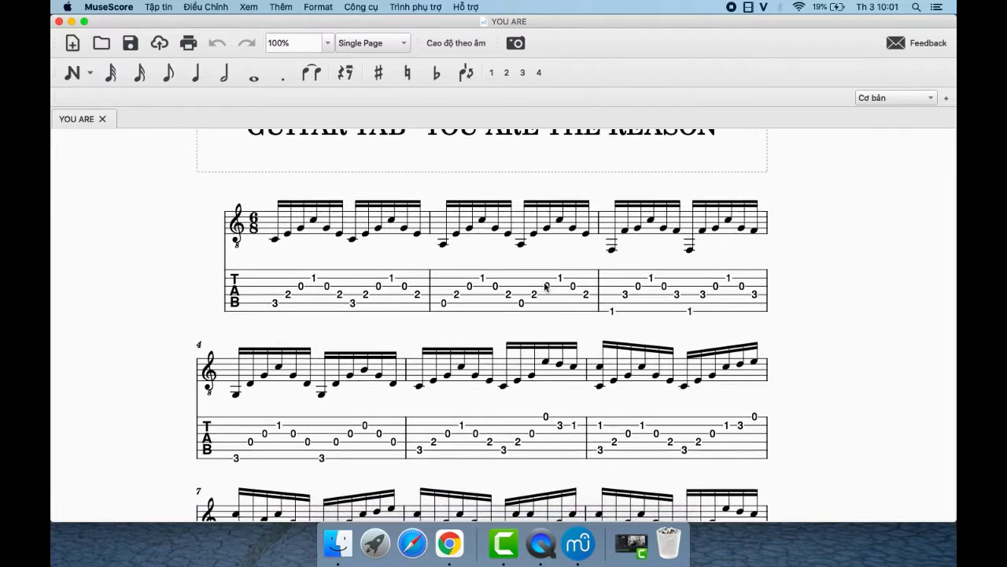
scroll(546, 288, "down", 1)
scroll(546, 288, "up", 2)
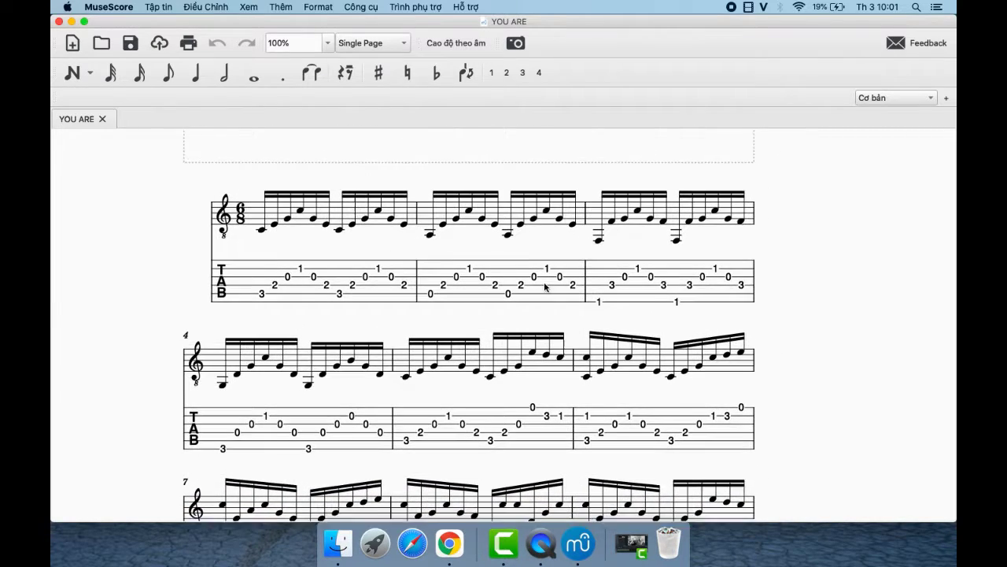
scroll(545, 288, "up", 1)
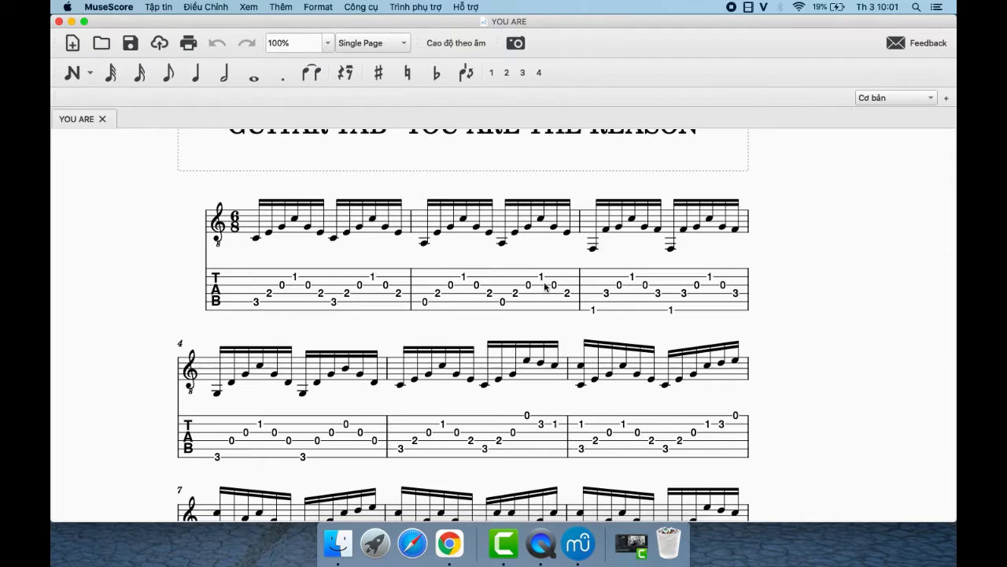
scroll(546, 286, "up", 3)
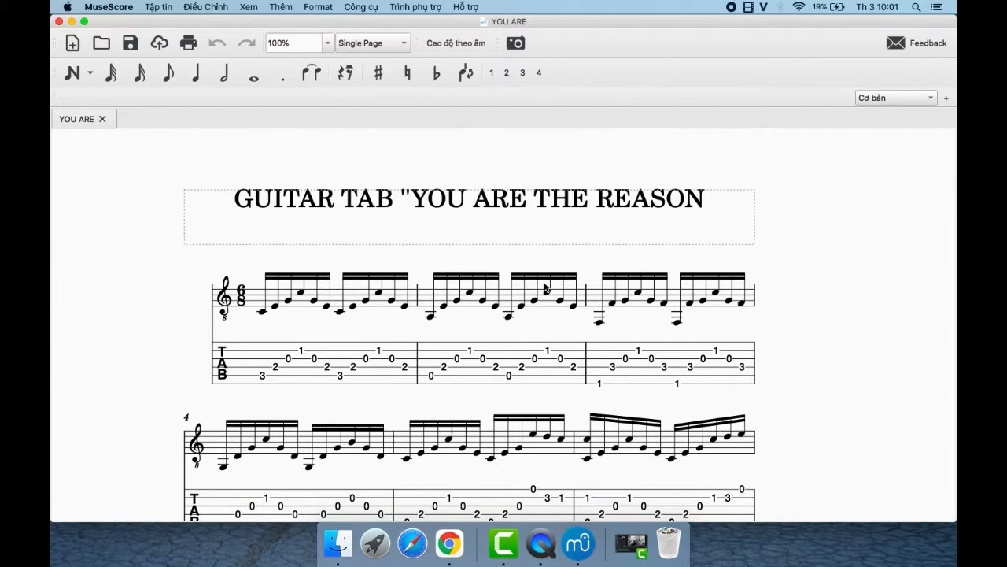
scroll(545, 287, "down", 1)
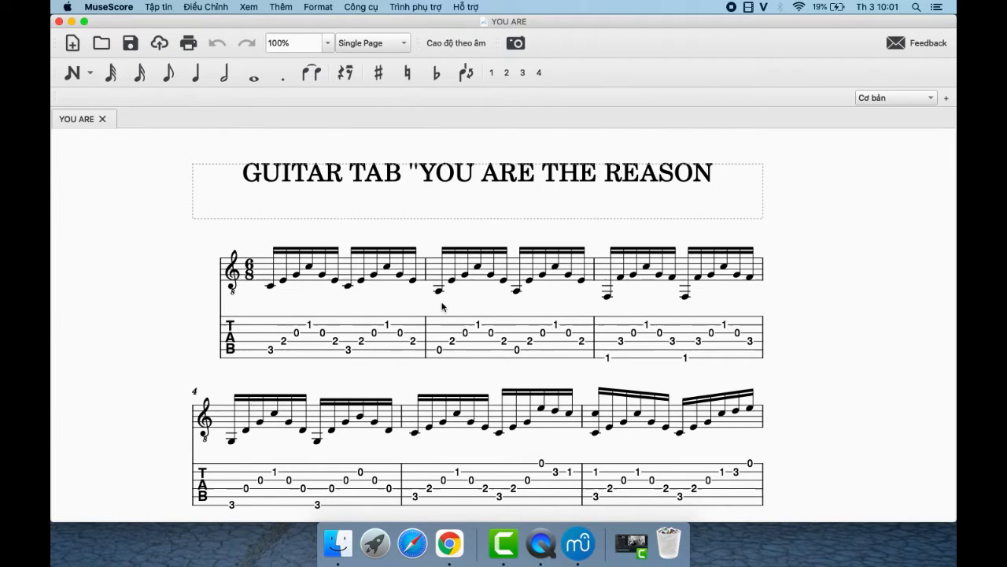
Step: Add C chord symbols over both halves of measure 1
left_click(271, 288)
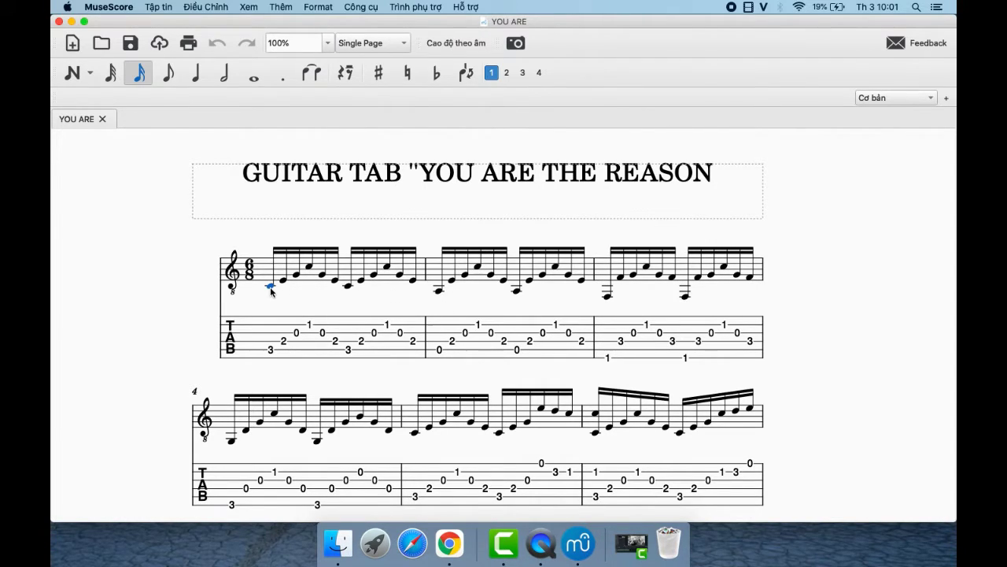
key("super+k")
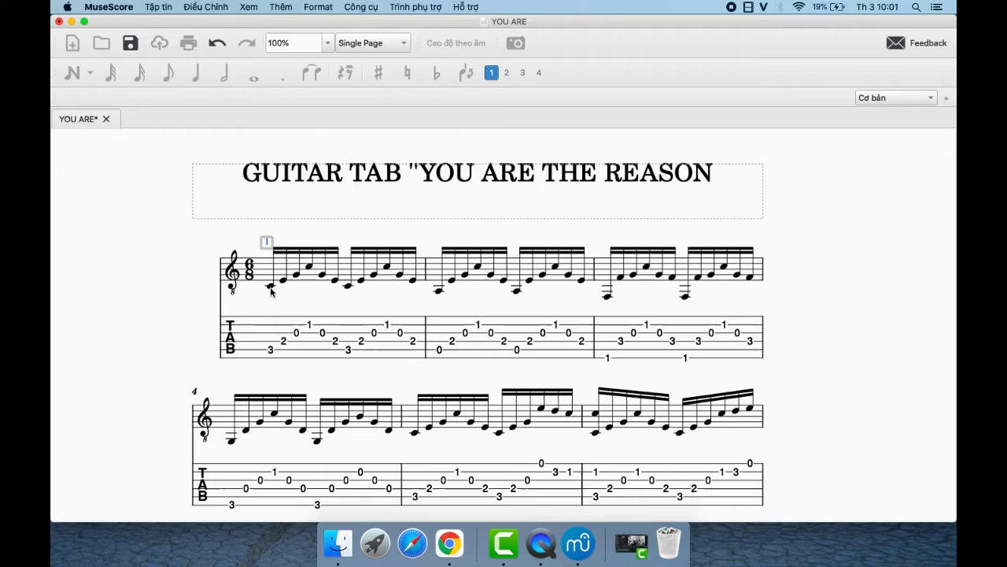
type("c")
left_click(350, 288)
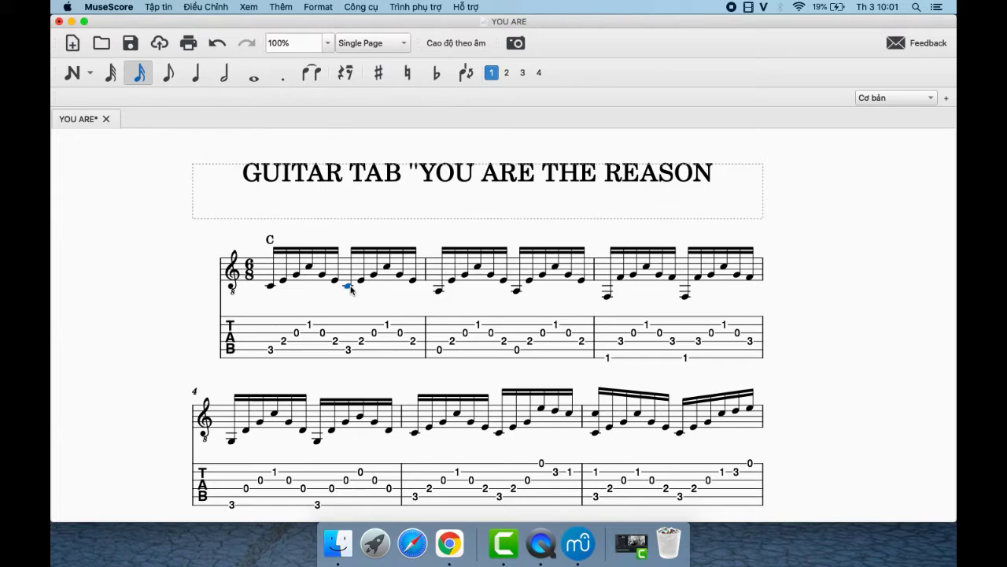
key("super+k")
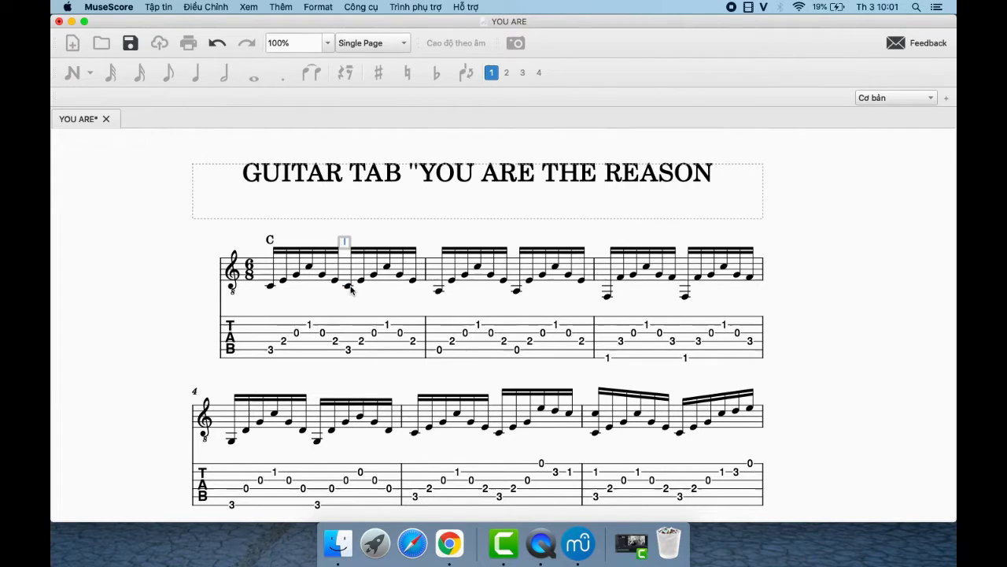
type("c")
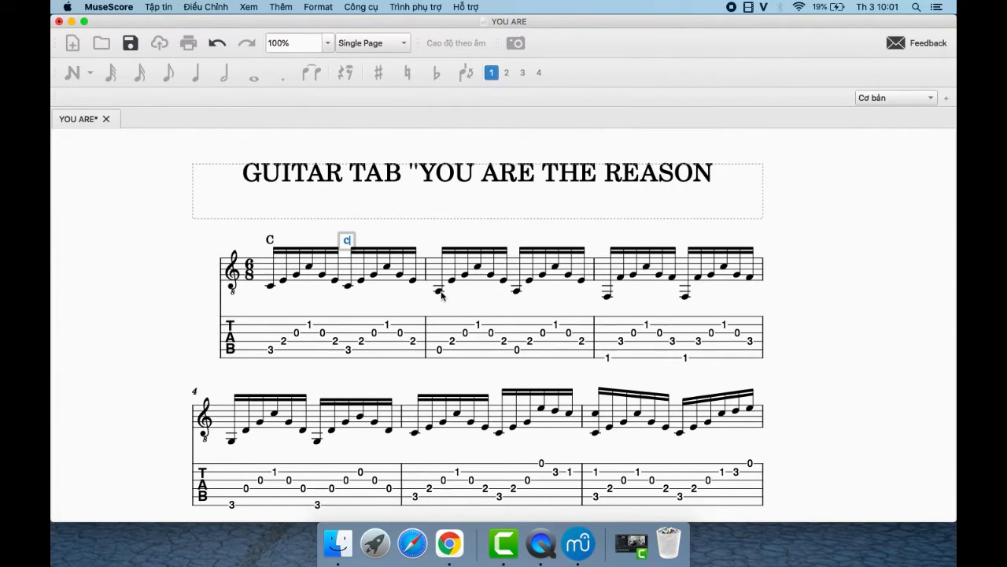
Step: Add Am chord symbols over both halves of measure 2
left_click(440, 292)
key("super+k")
type("am")
left_click(517, 292)
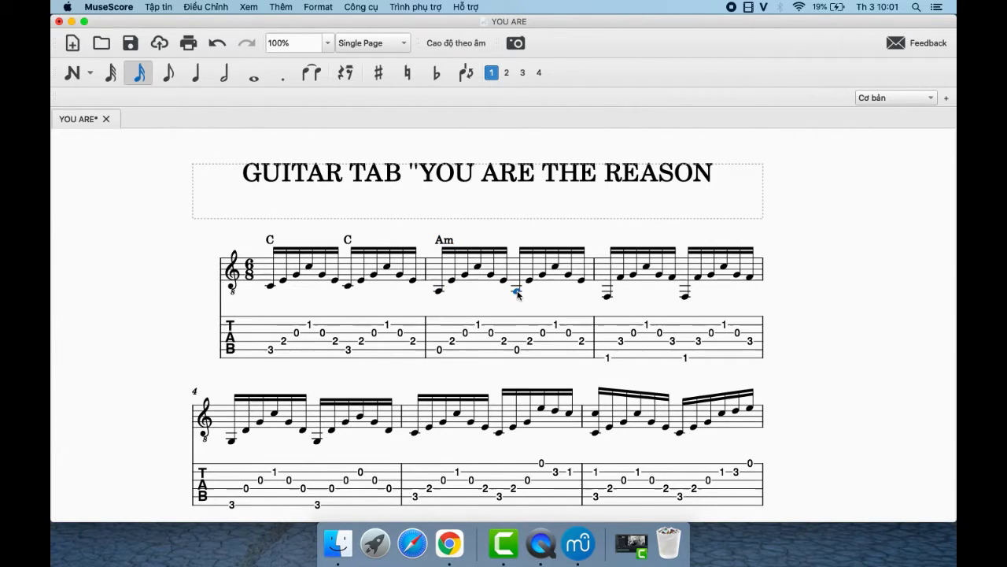
key("super+k")
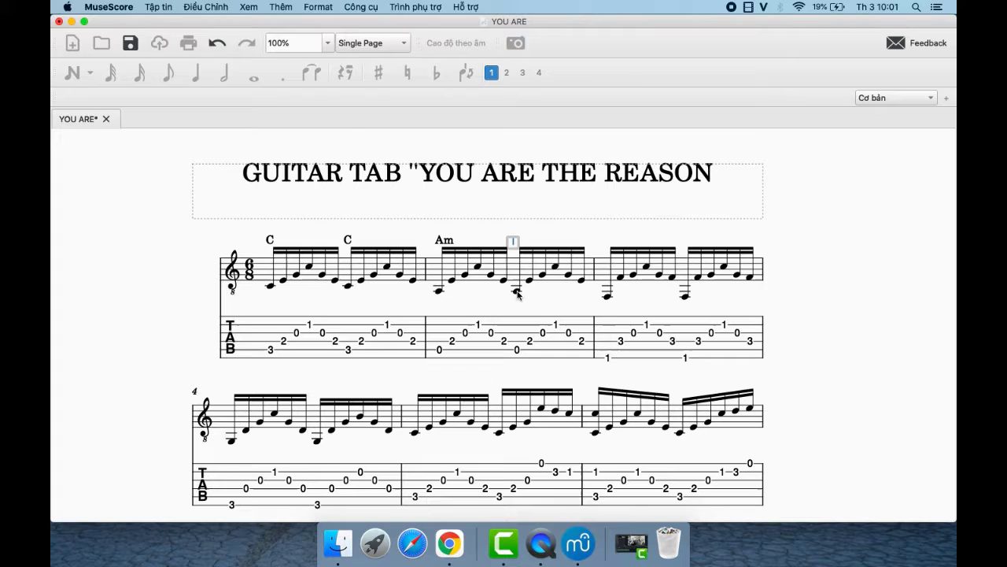
type("am")
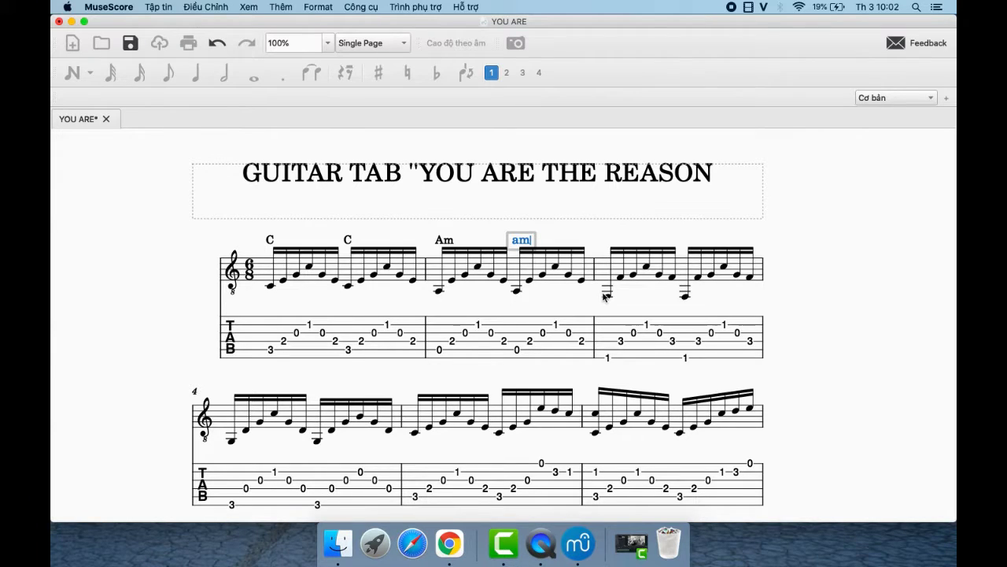
Step: Add F chord symbols over both halves of measure 3
left_click(606, 296)
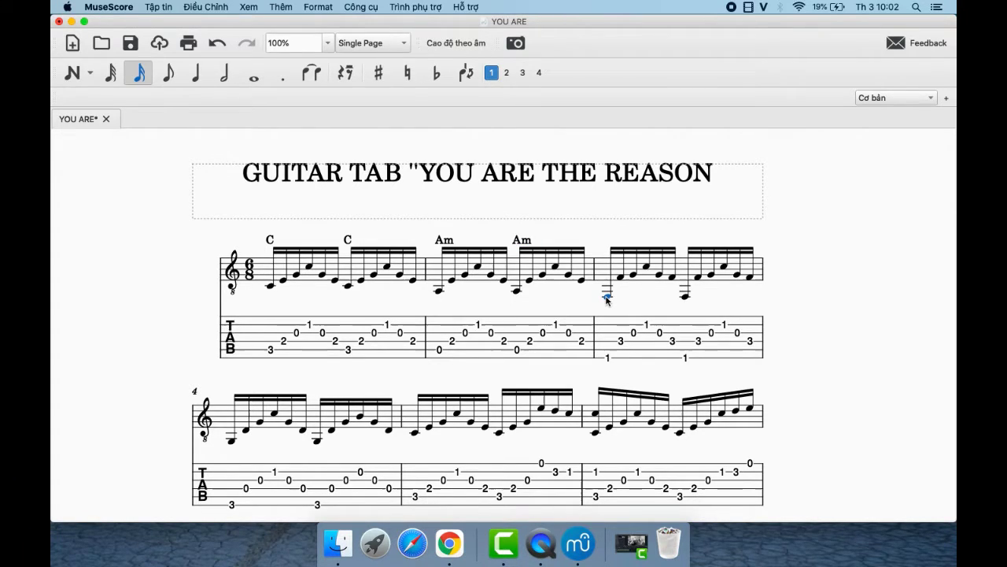
key("super+k")
type("f")
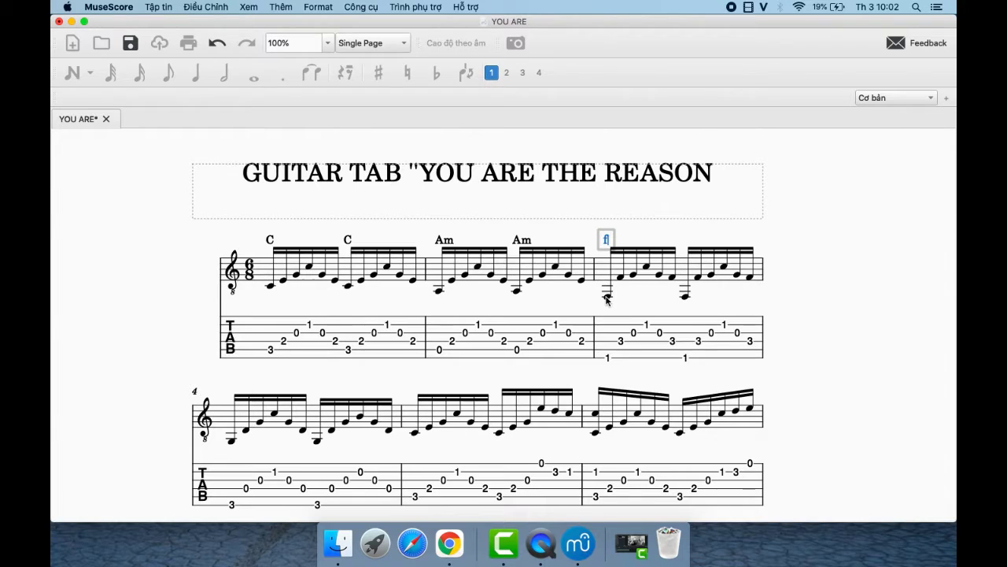
left_click(686, 297)
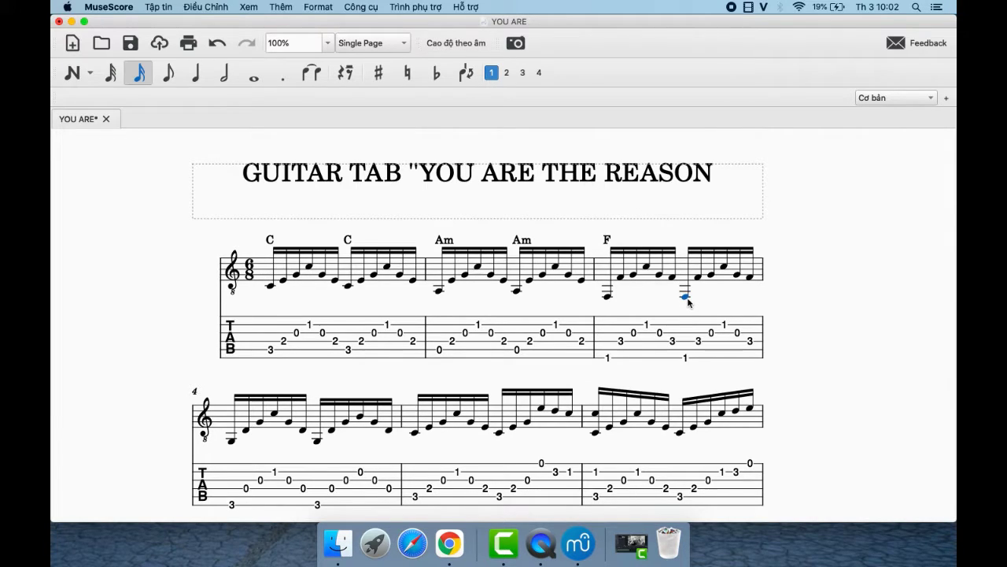
key("super+k")
type("f")
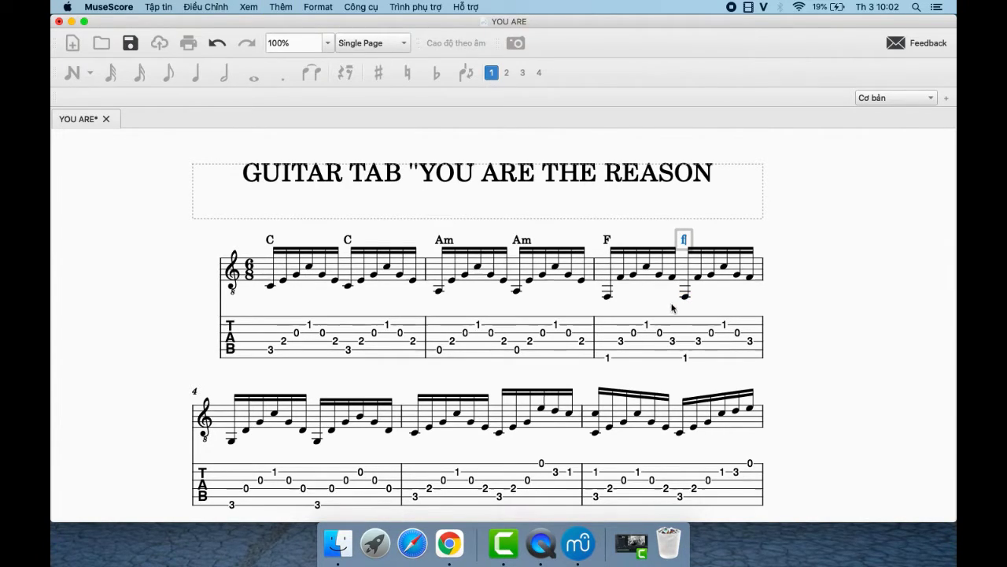
left_click(654, 305)
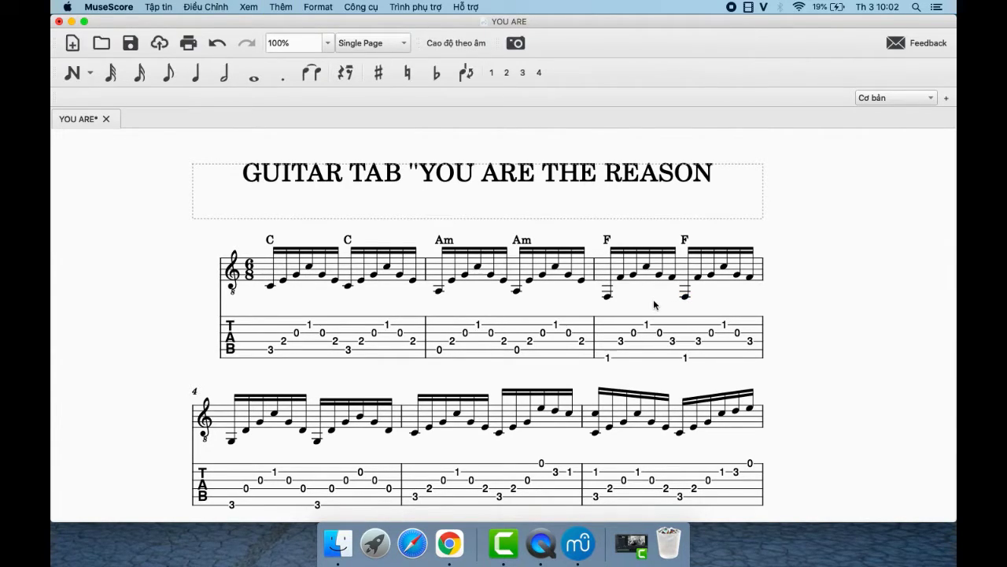
Step: Add G chord symbols over both halves of measure 4
left_click(231, 443)
key("ctrl+k")
type("g")
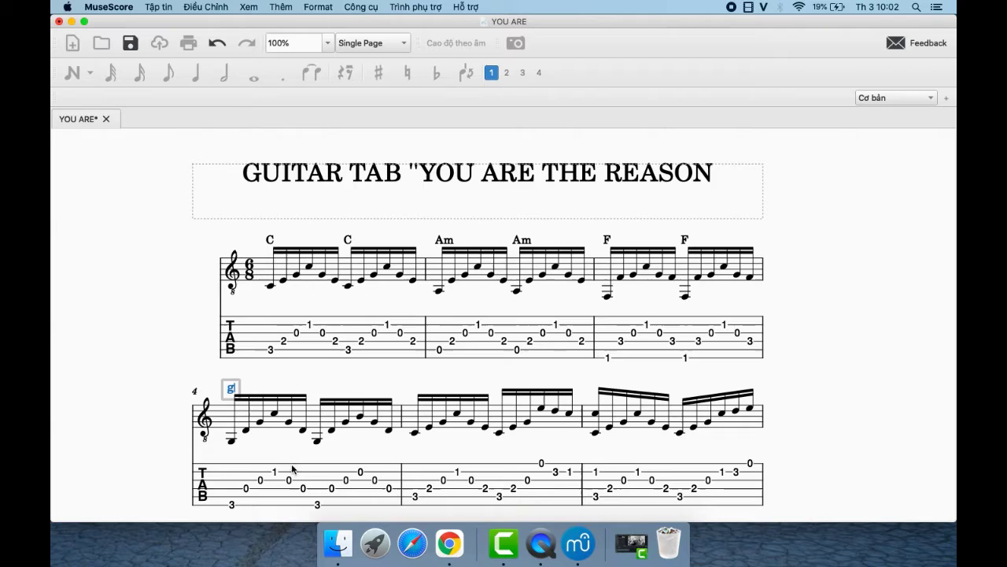
left_click(316, 442)
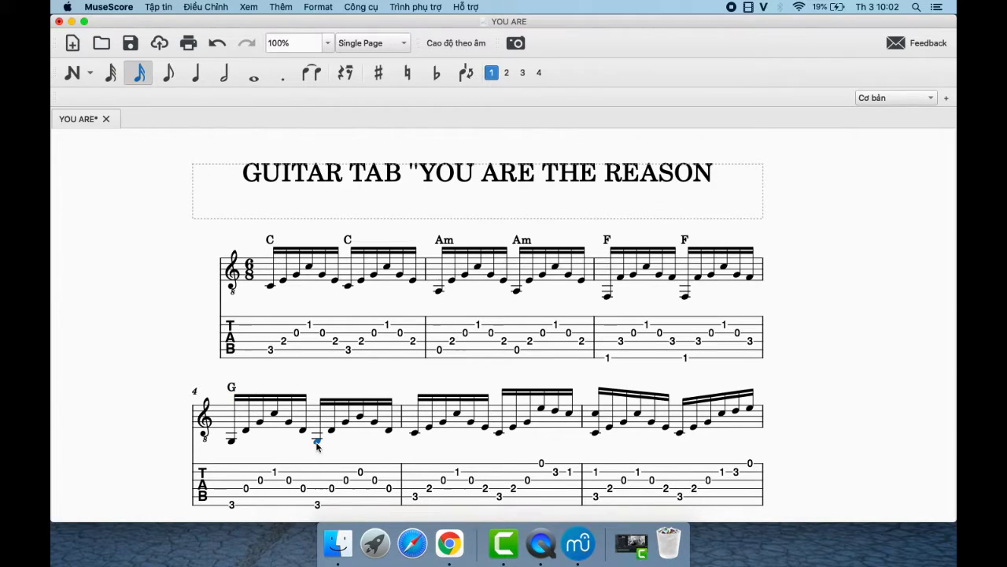
key("ctrl+k")
type("g")
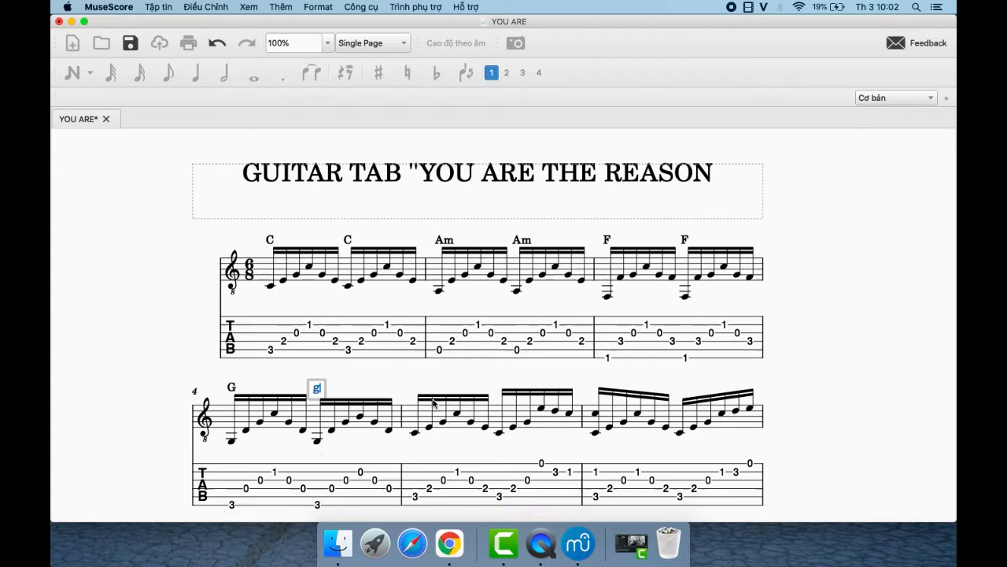
left_click(453, 378)
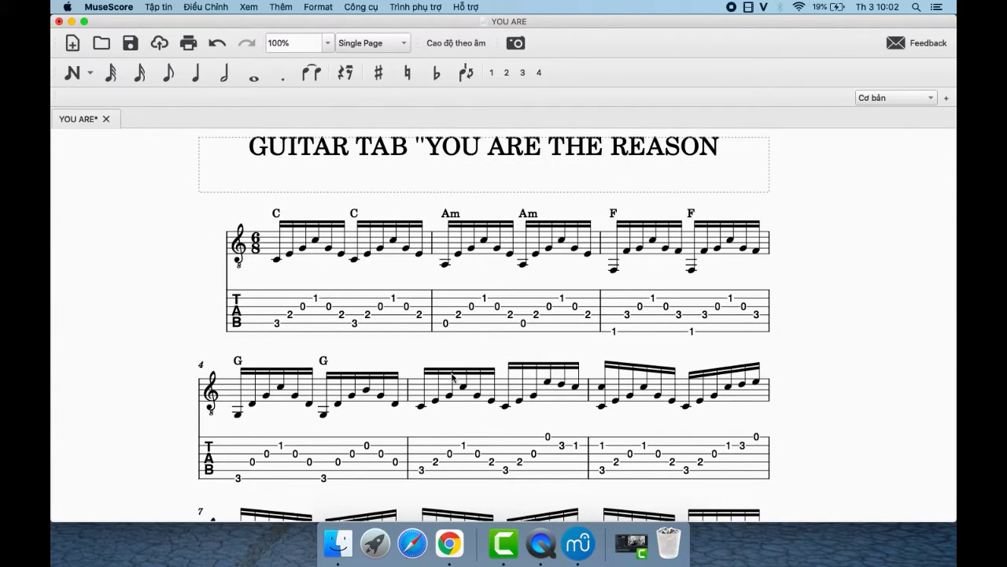
Step: Add C chord symbols over both halves of measure 5
left_click(421, 406)
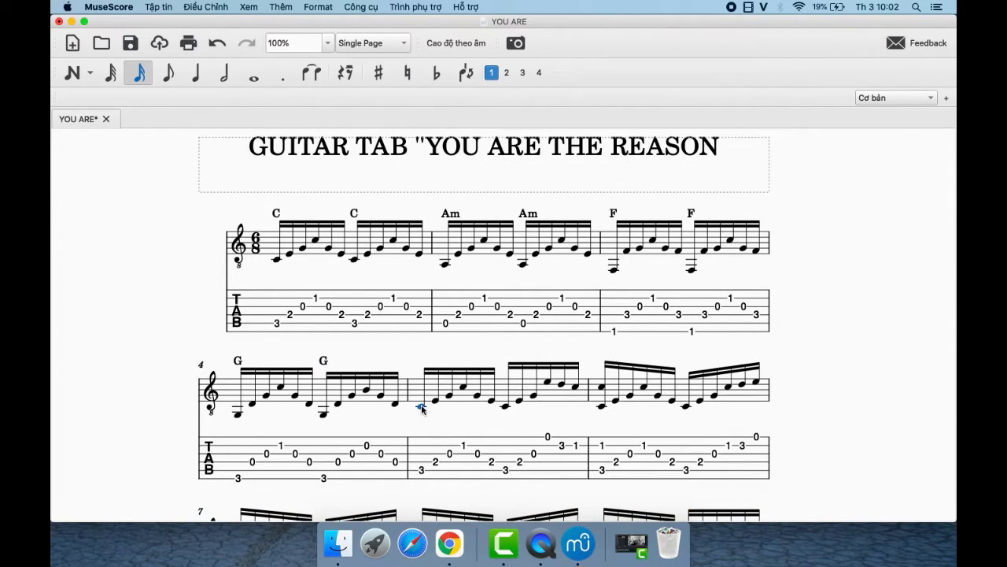
key("super+k")
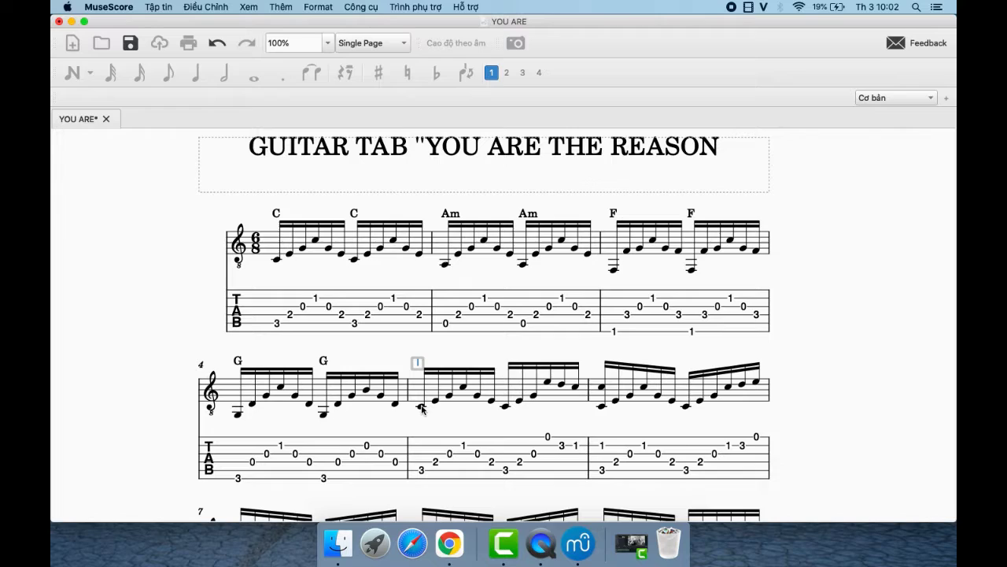
type("C")
key("Escape")
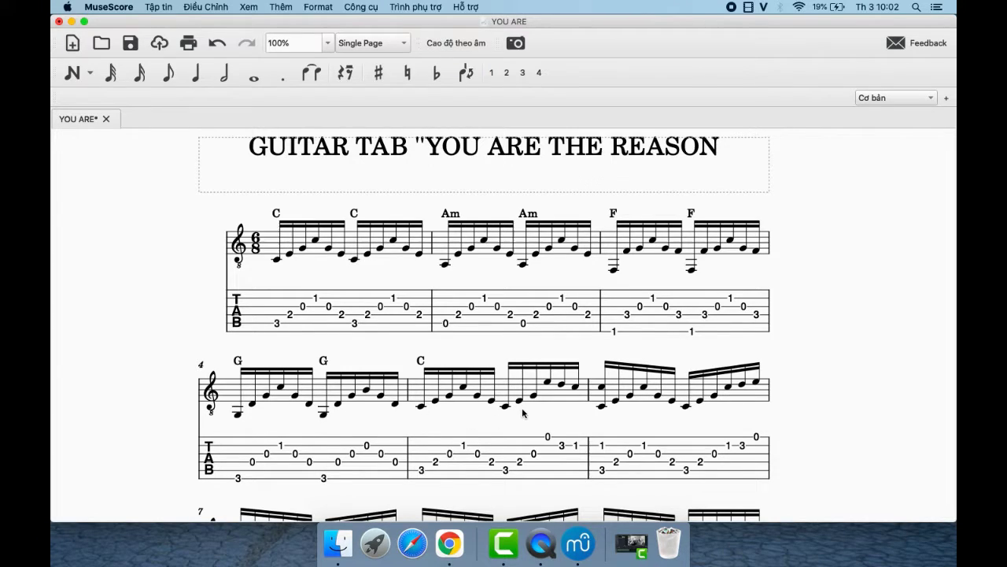
left_click(506, 407)
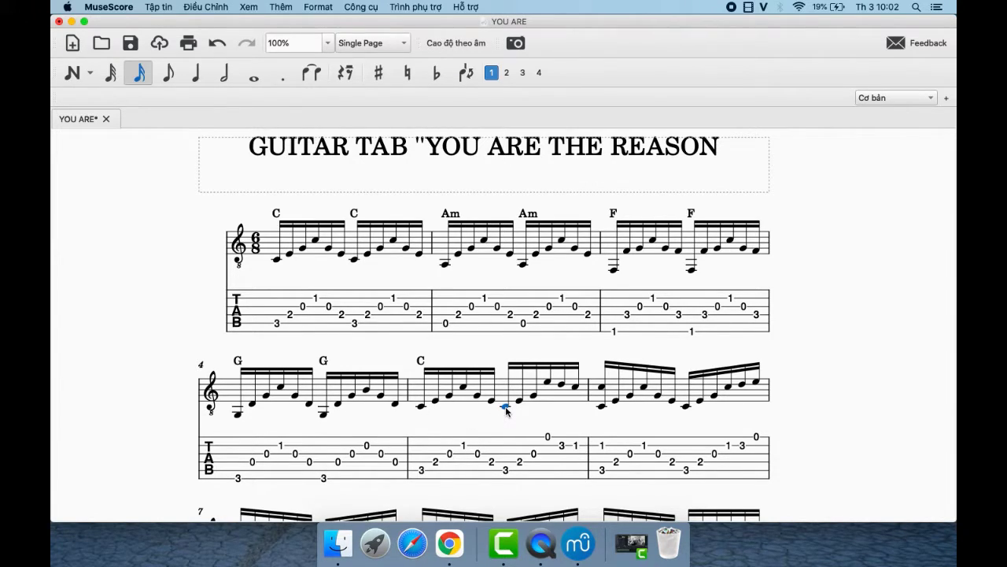
key("super+k")
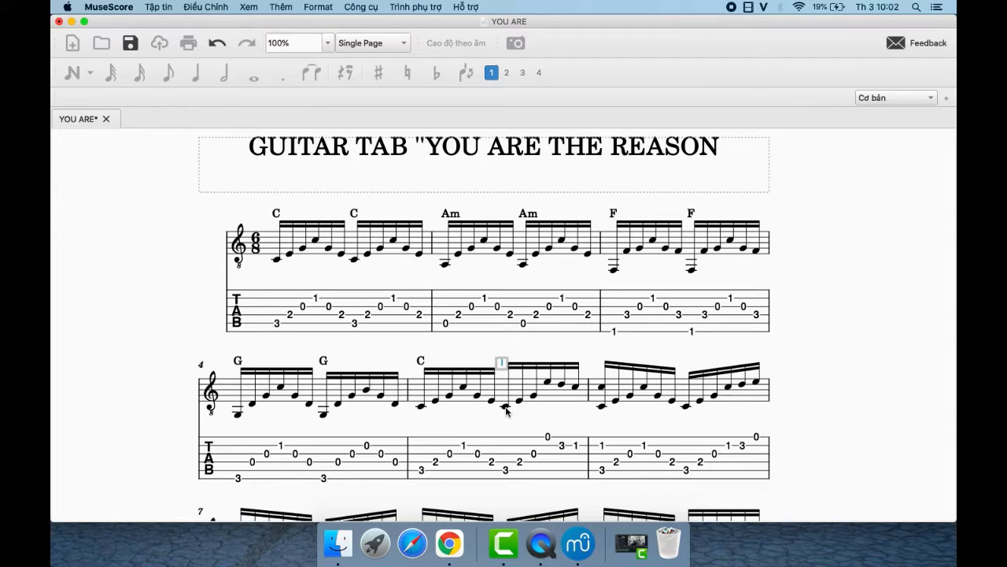
type("C")
key("Escape")
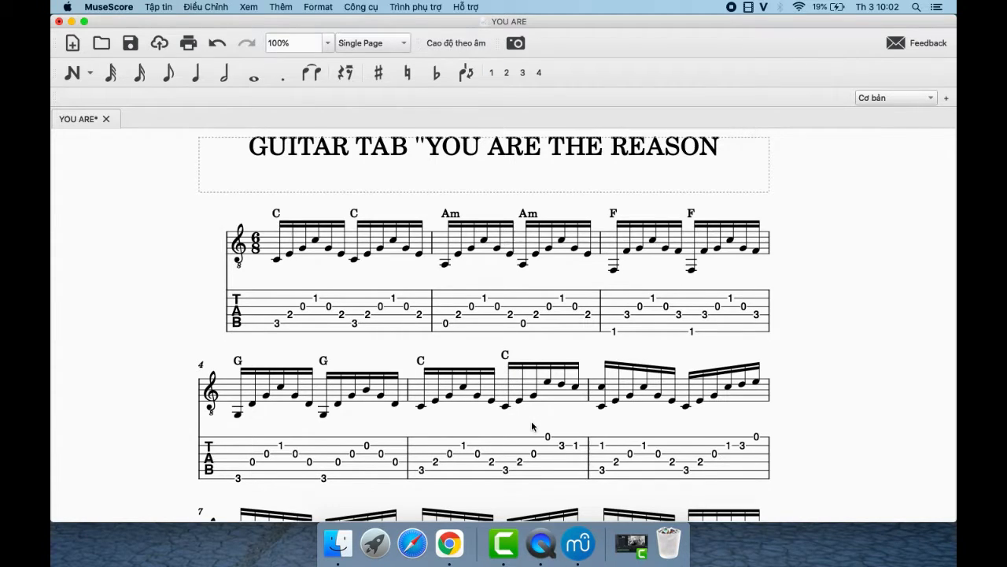
Step: Add C chord symbols over both halves of measure 6
scroll(531, 420, "down", 1)
scroll(531, 426, "up", 2)
scroll(531, 425, "right", 3)
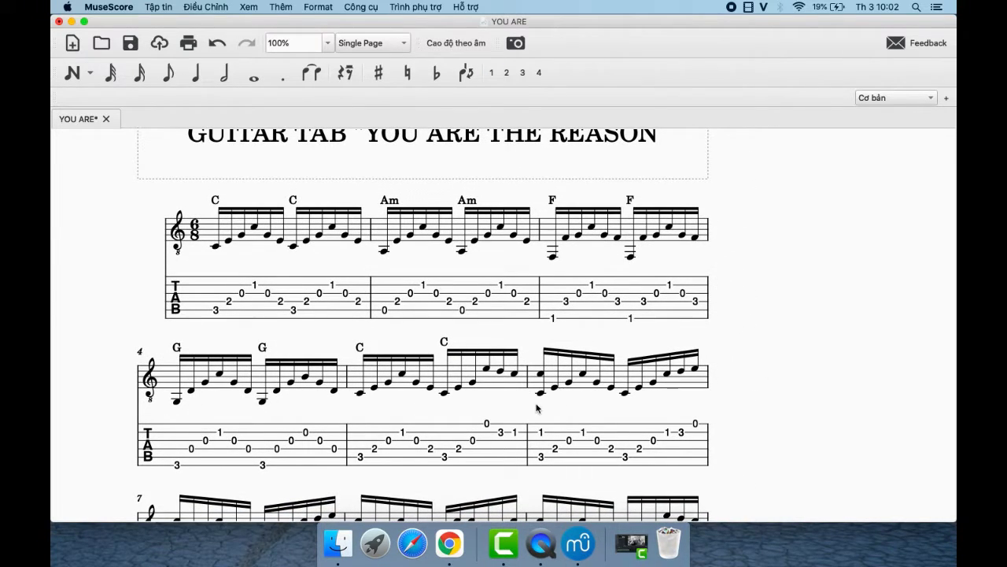
left_click(541, 395)
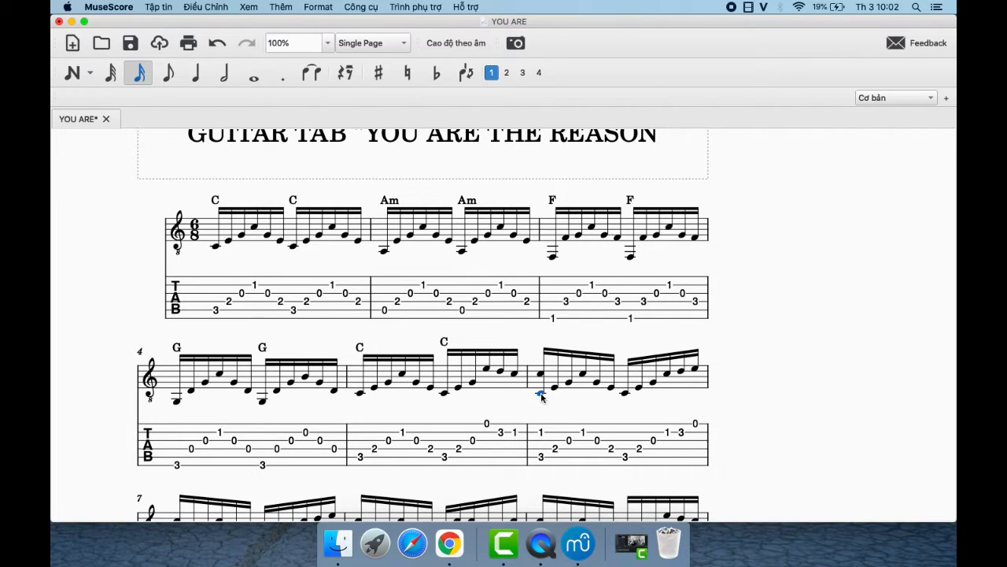
key("super+k")
type("C")
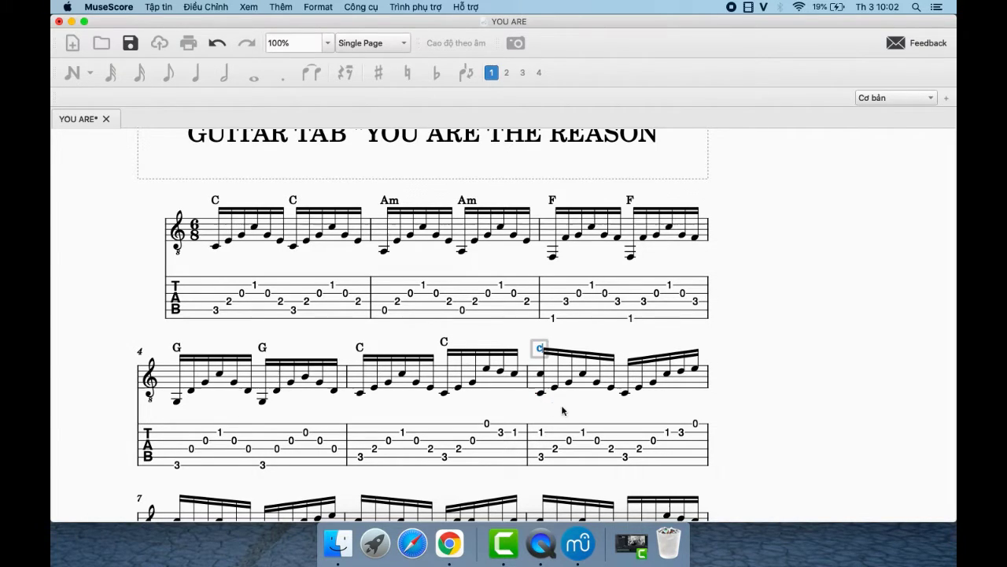
left_click(564, 410)
left_click(627, 395)
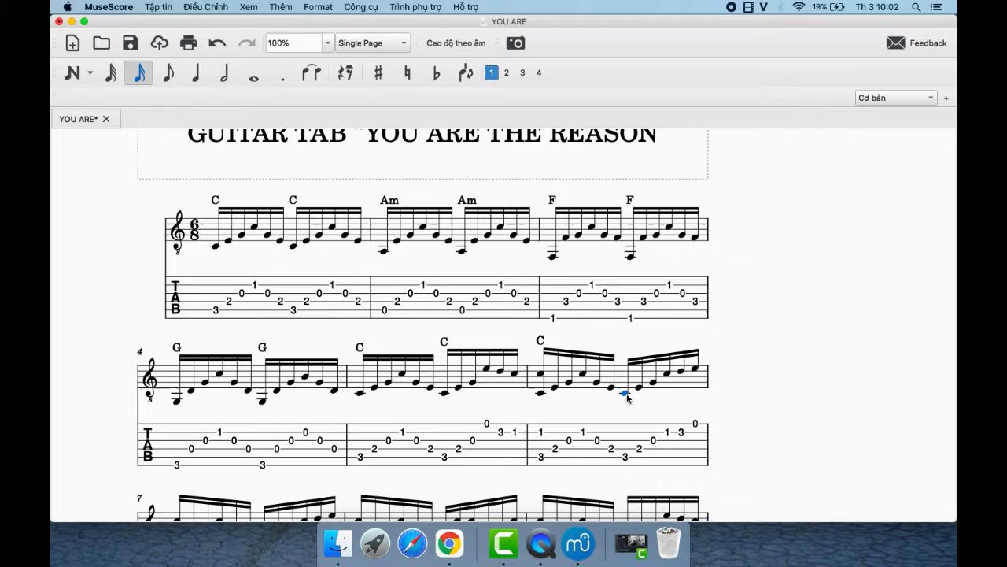
key("super+k")
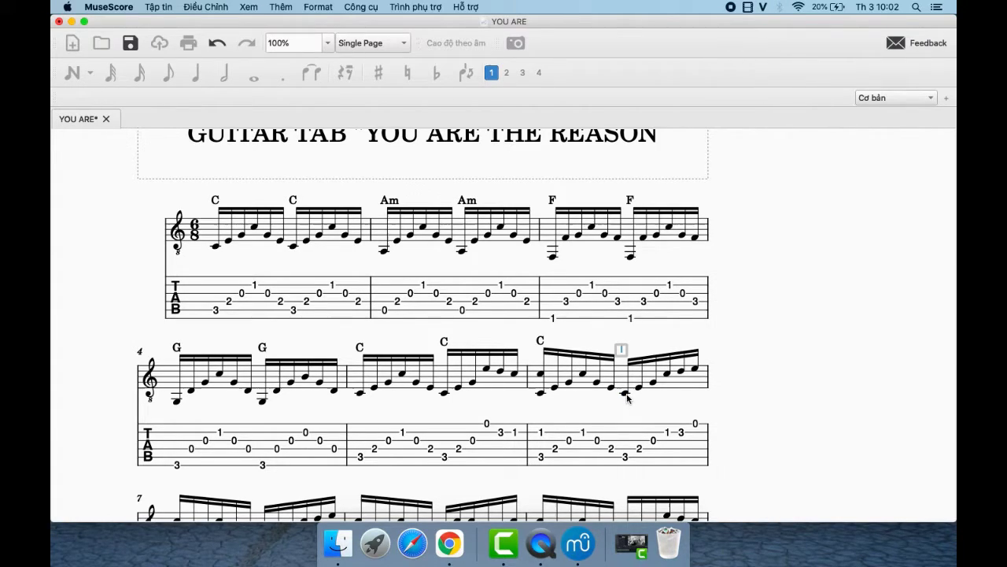
type("C")
key("Escape")
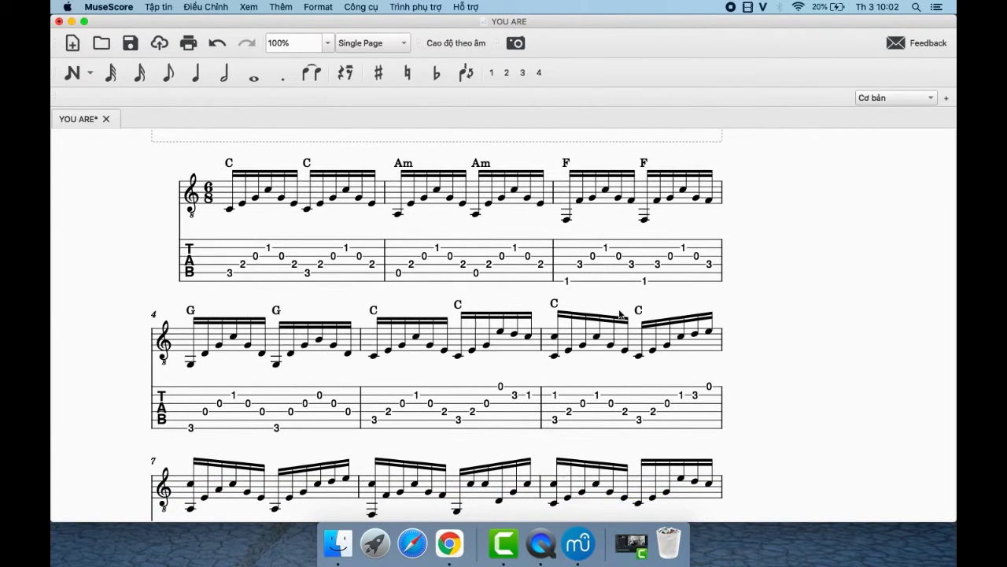
Step: Add Am chord symbols over both halves of measure 7
scroll(620, 314, "down", 2)
scroll(620, 314, "down", 1)
scroll(621, 314, "down", 2)
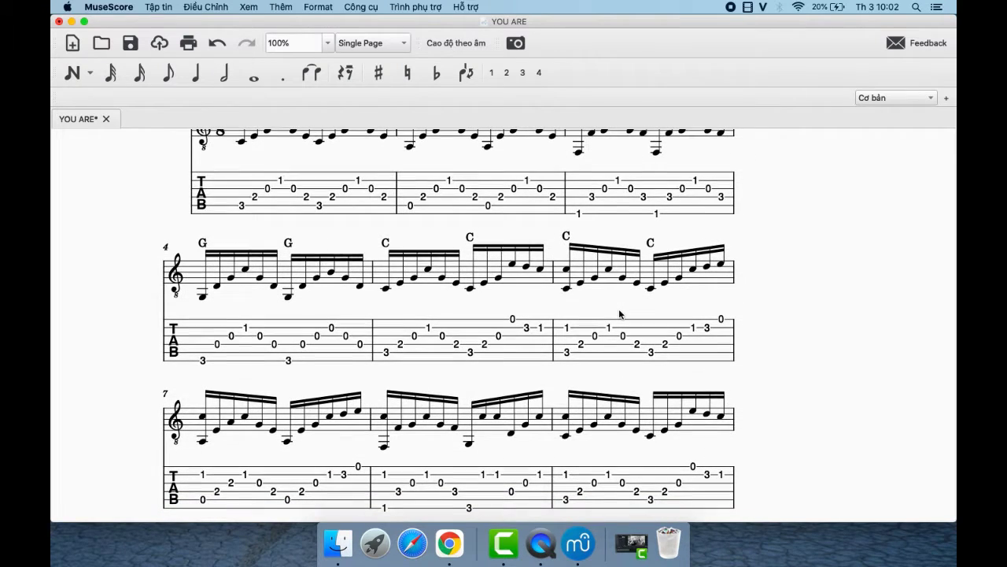
scroll(620, 314, "down", 1)
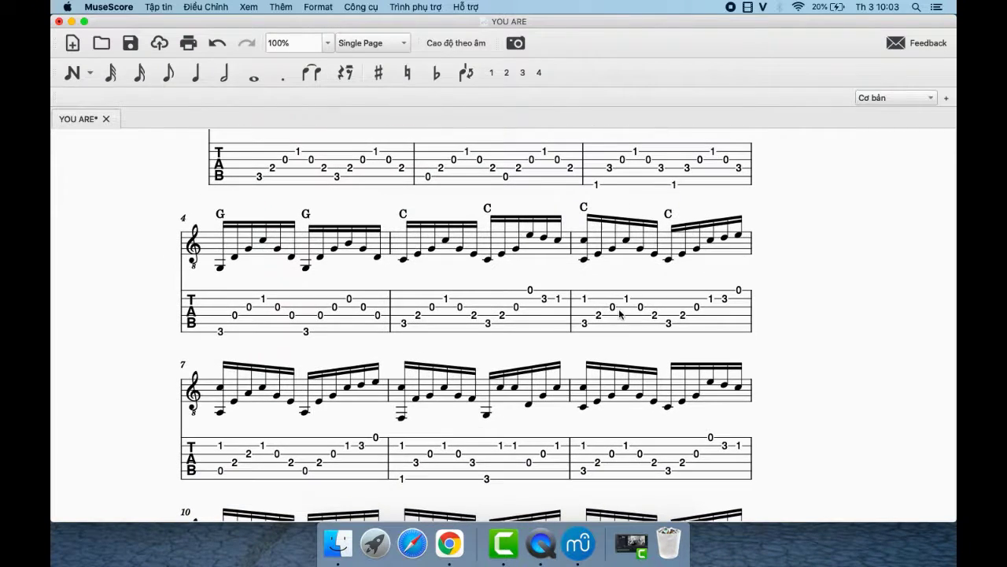
left_click(219, 413)
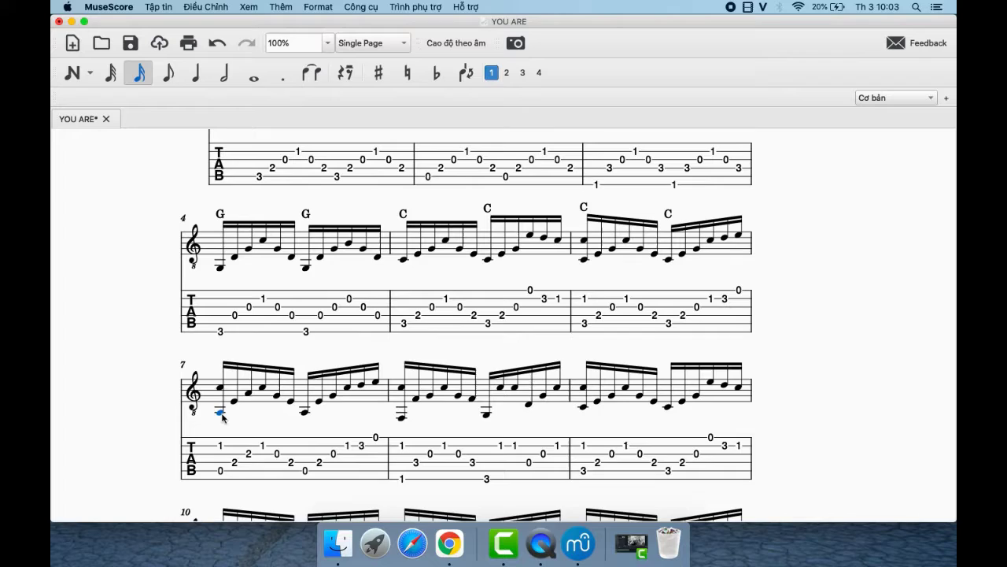
key("super+k")
type("a")
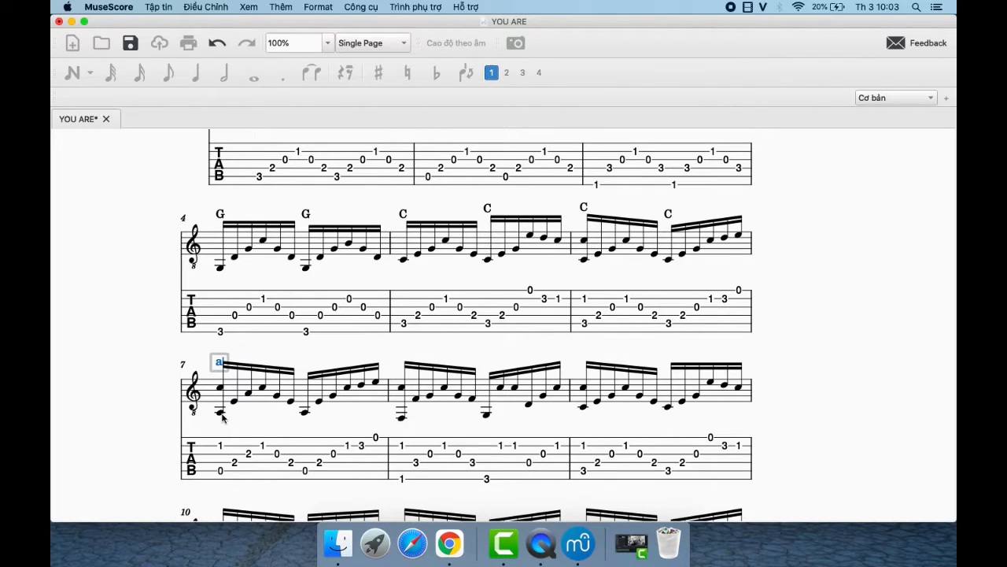
type("m")
left_click(306, 414)
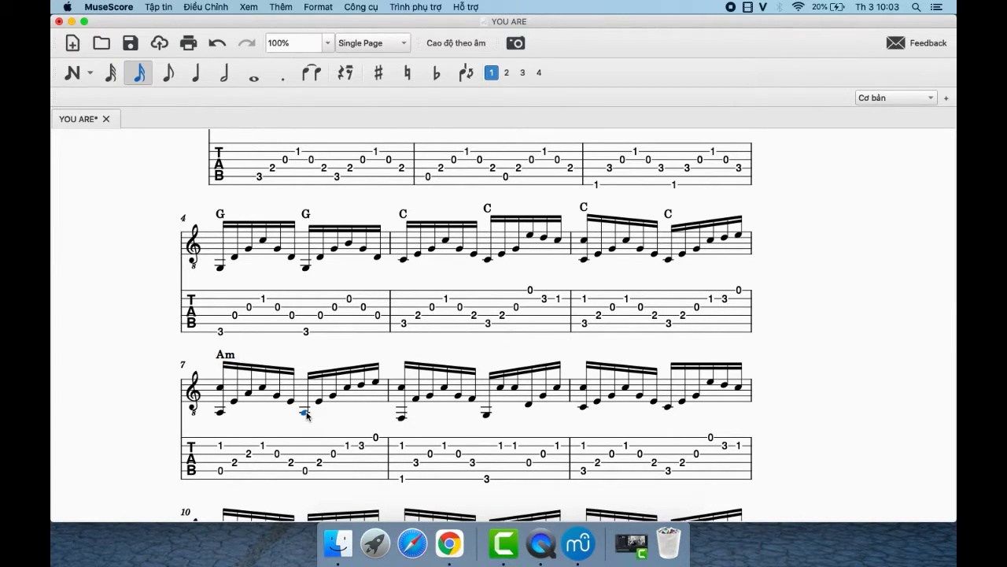
key("super+k")
type("a")
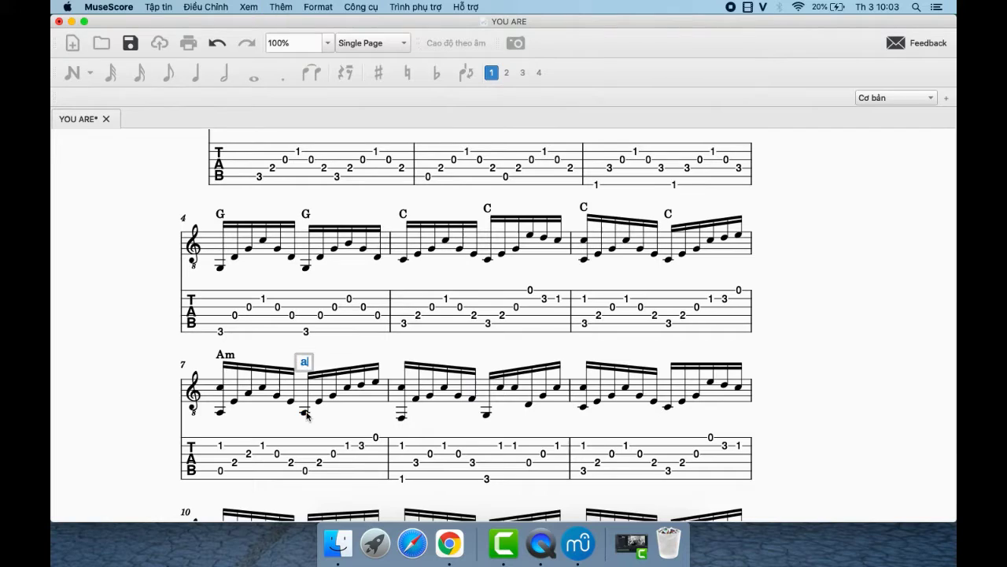
type("m")
Step: Add F and G chord symbols over the two halves of measure 8
left_click(402, 419)
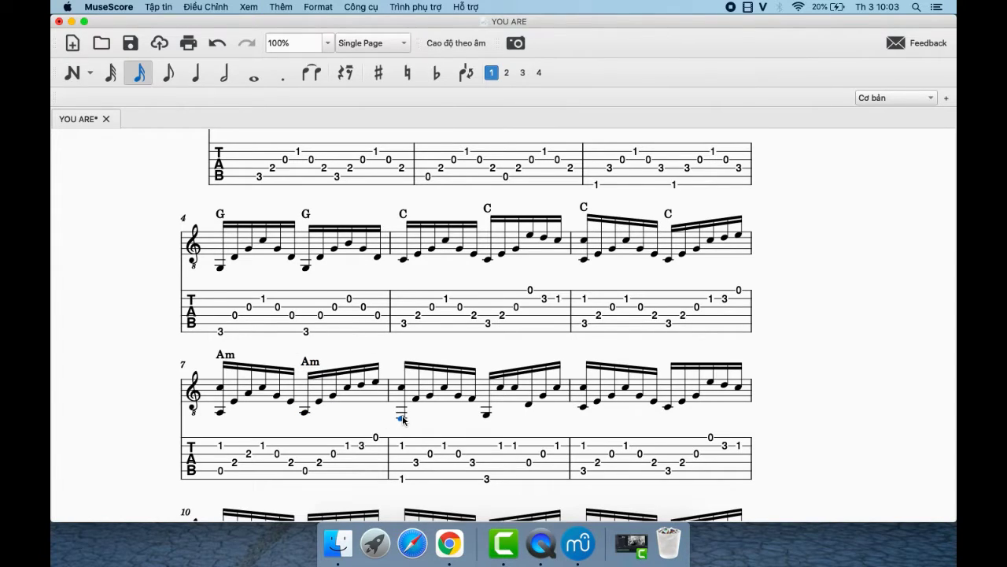
key("super+k")
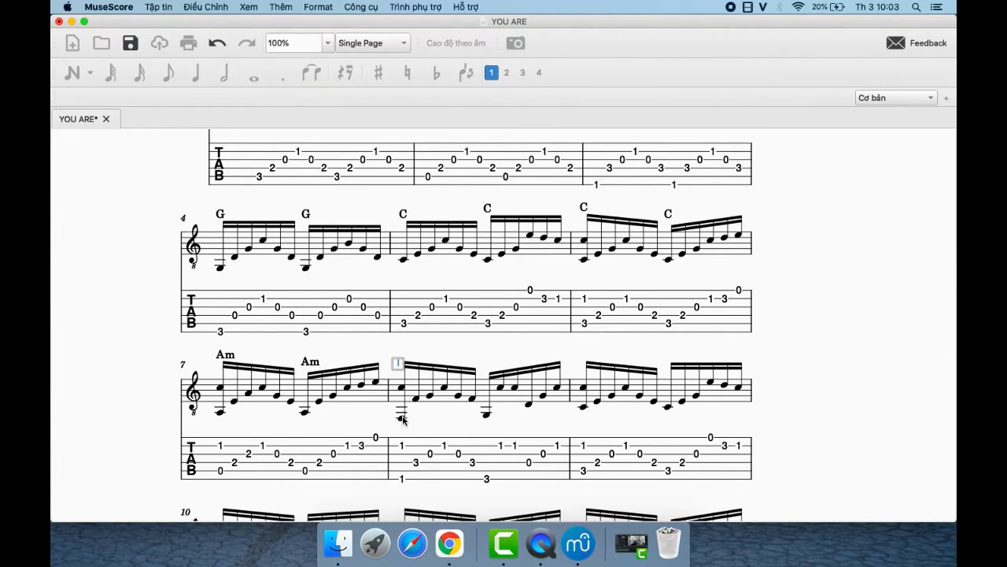
type("f")
left_click(485, 417)
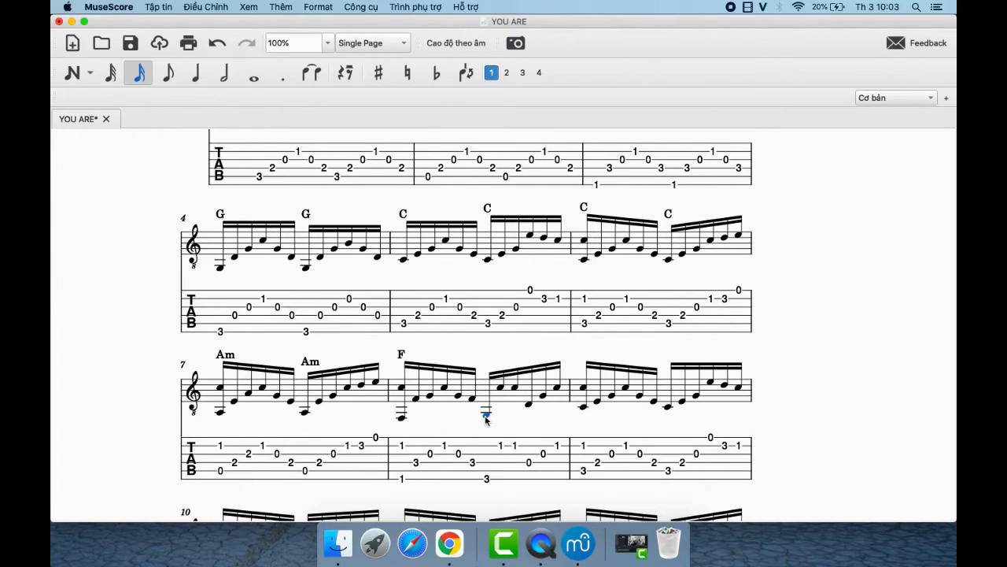
key("super+k")
type("g")
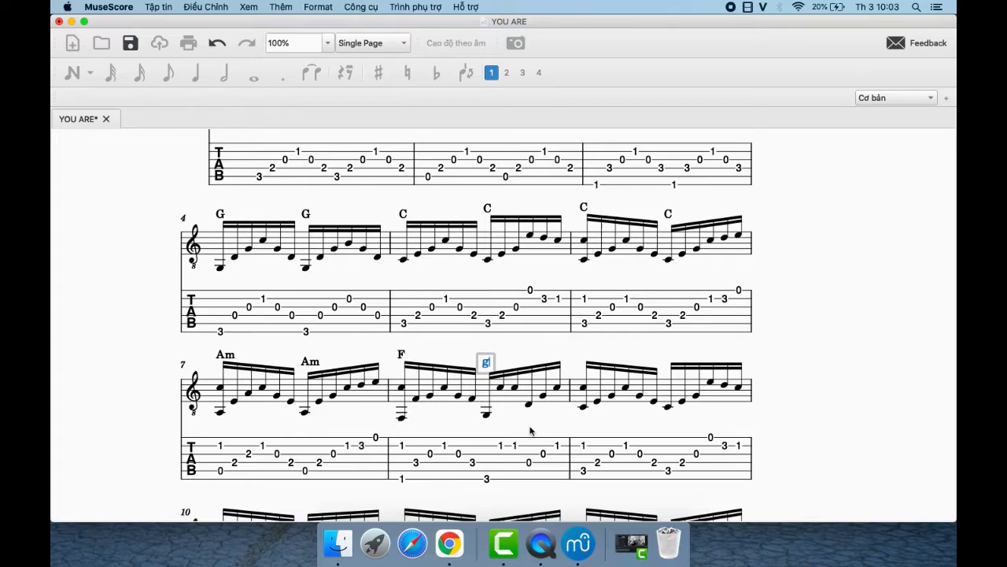
left_click(538, 430)
Step: Add a C chord over measure 9 and start a second chord on its second half
left_click(582, 408)
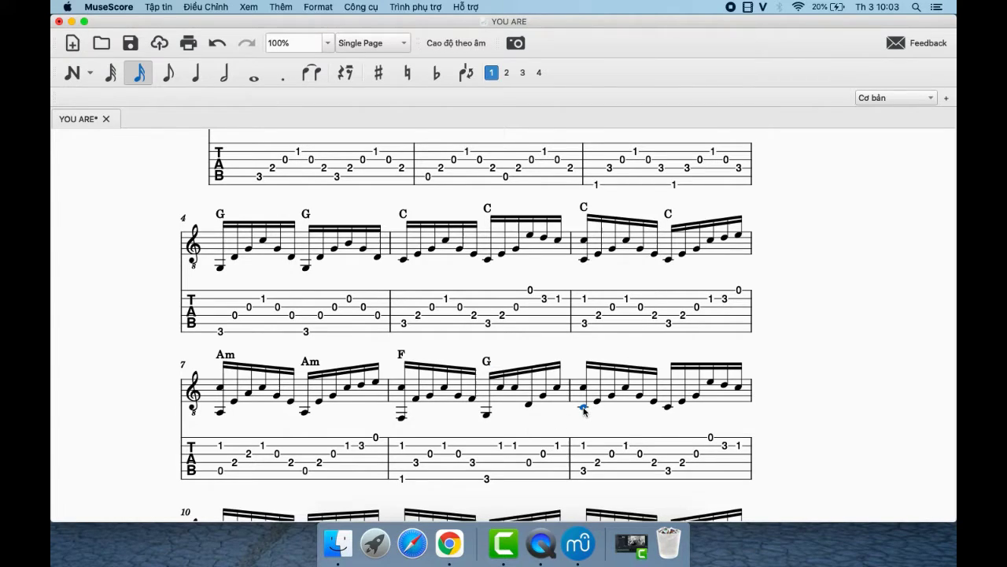
key("super+k")
type("c")
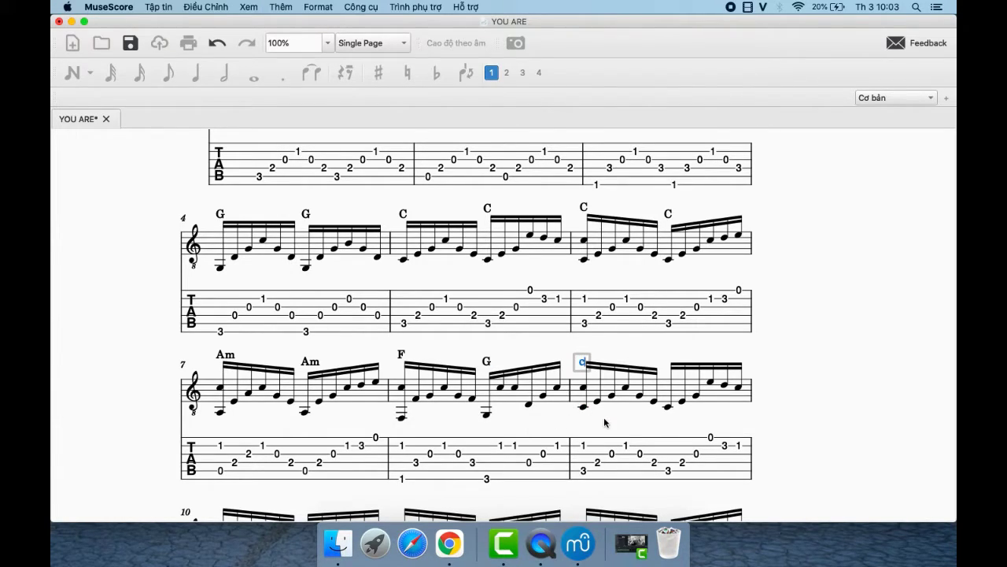
left_click(606, 422)
left_click(667, 408)
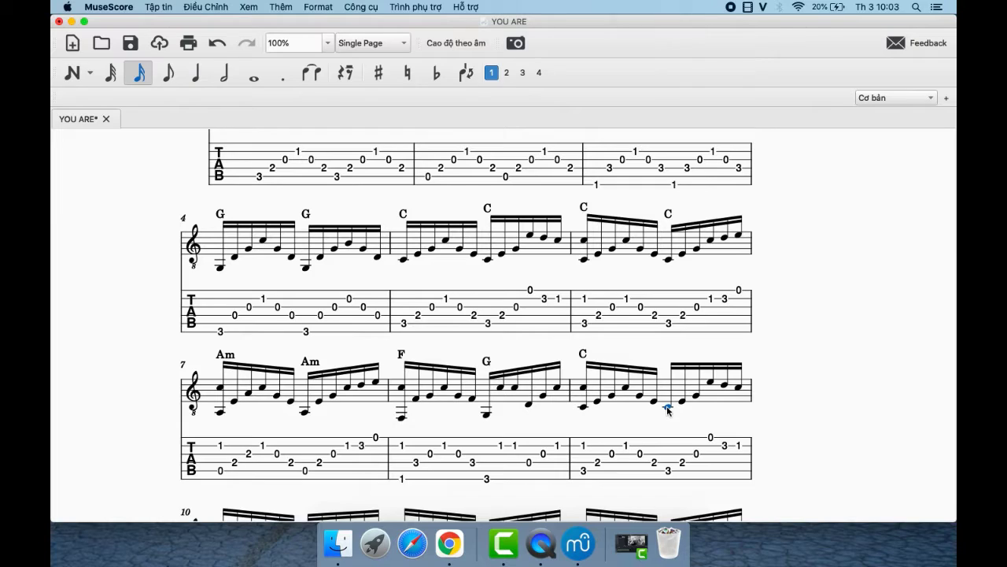
key("super+k")
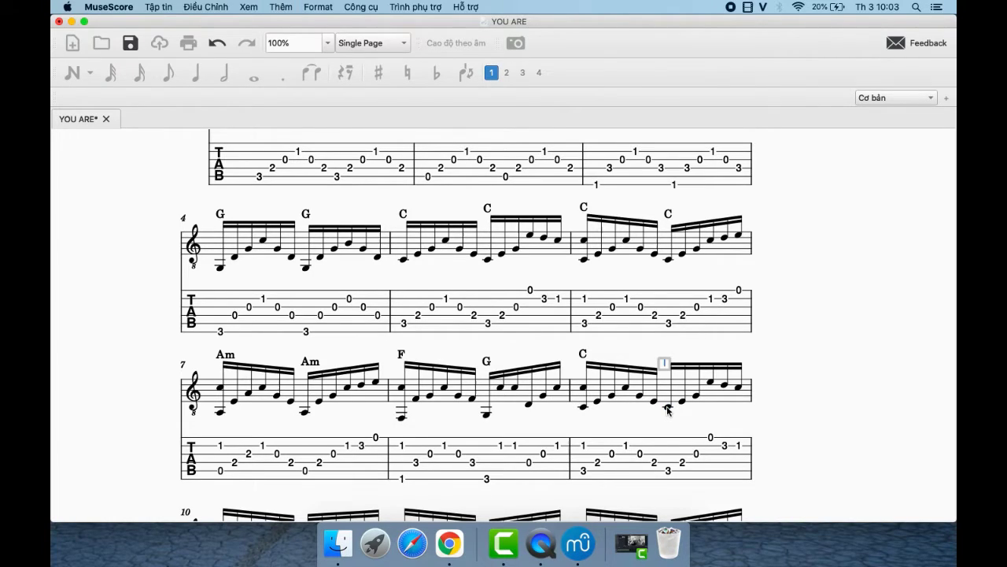
Step: Finish the second C chord symbol in measure 9
type("c")
scroll(537, 352, "down", 1)
scroll(543, 364, "down", 1)
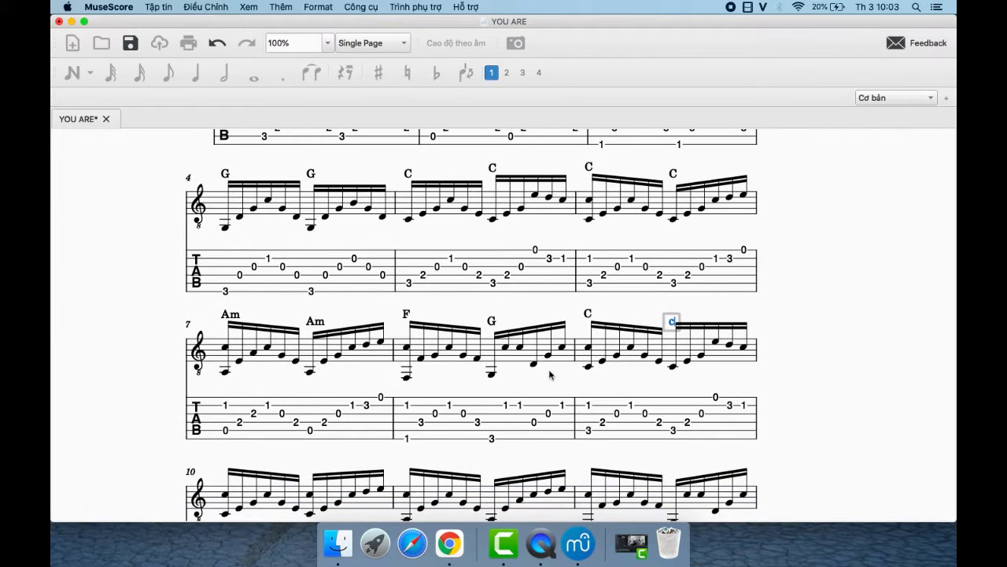
key("Escape")
scroll(551, 381, "down", 2)
scroll(551, 377, "down", 1)
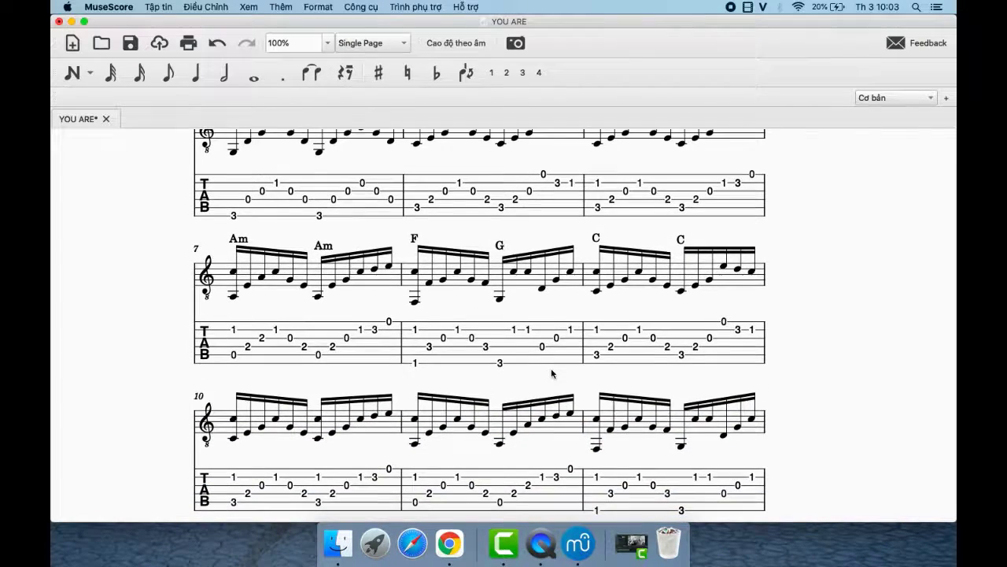
scroll(551, 374, "down", 1)
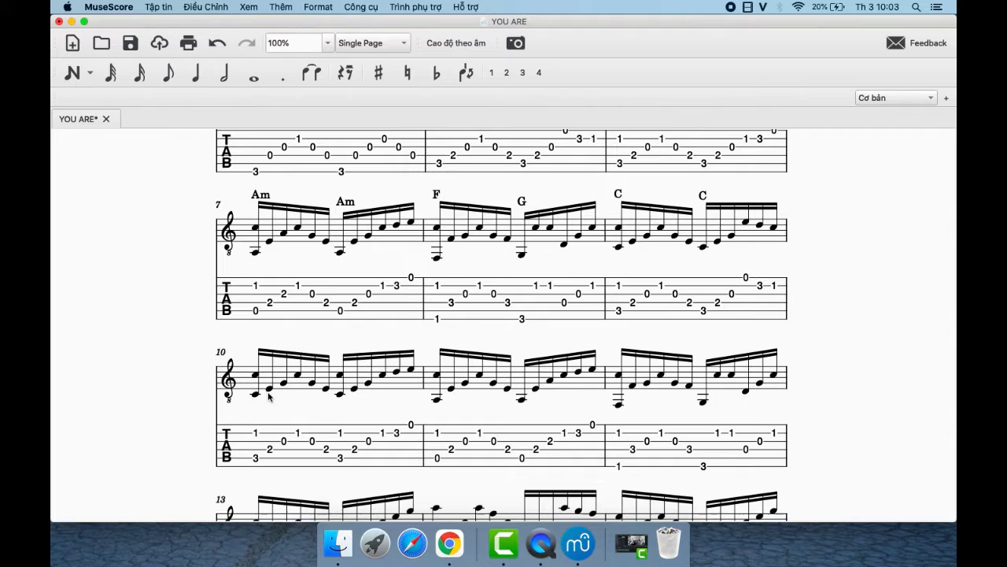
scroll(413, 294, "up", 7)
scroll(413, 293, "up", 1)
scroll(412, 293, "right", 1)
scroll(394, 267, "up", 1)
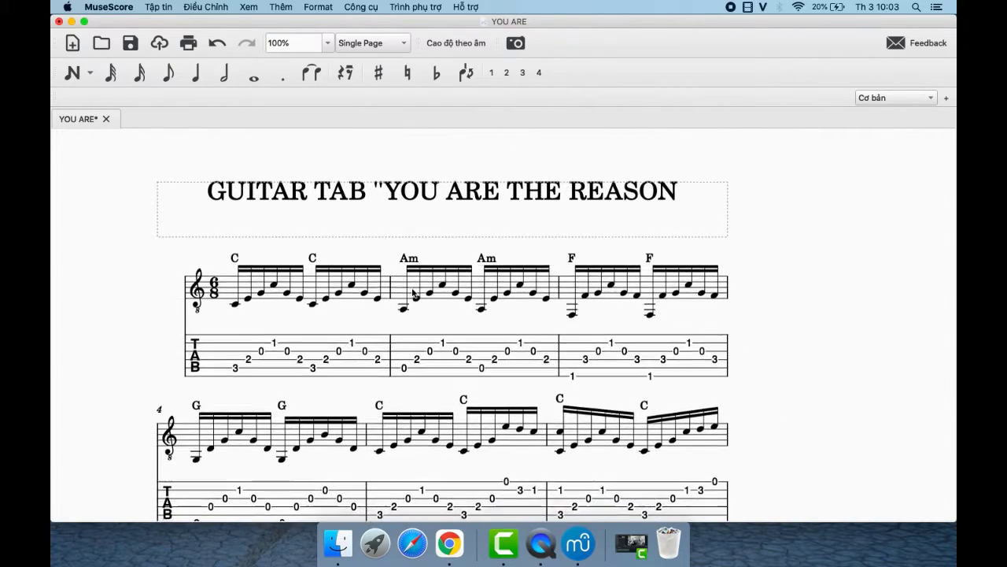
Step: Slow playback to 39% tempo (46.80 BPM) and play the score from measure 1
left_click(211, 11)
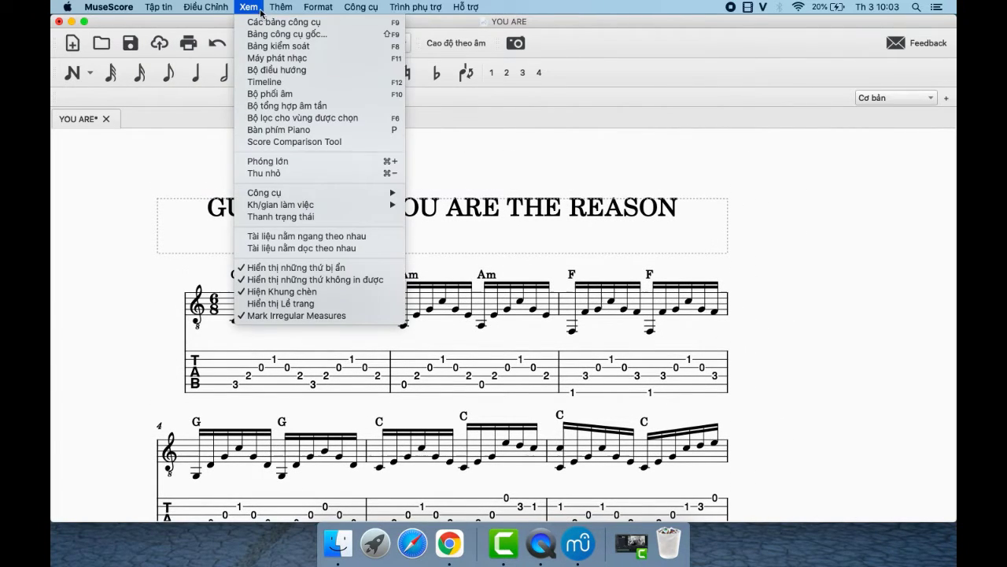
left_click(265, 59)
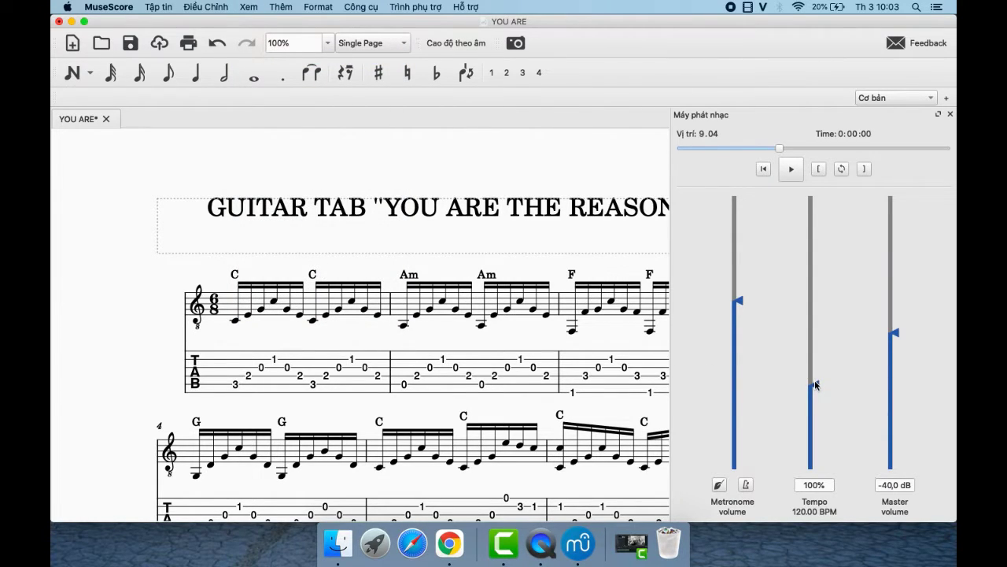
left_click_drag(817, 385, 821, 443)
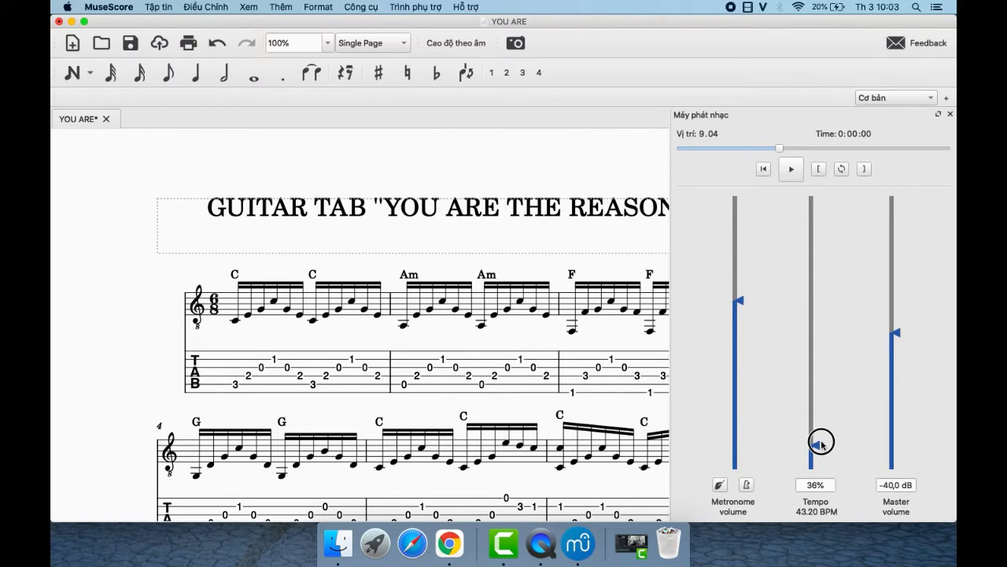
left_click_drag(822, 442, 821, 439)
left_click(236, 322)
key("space")
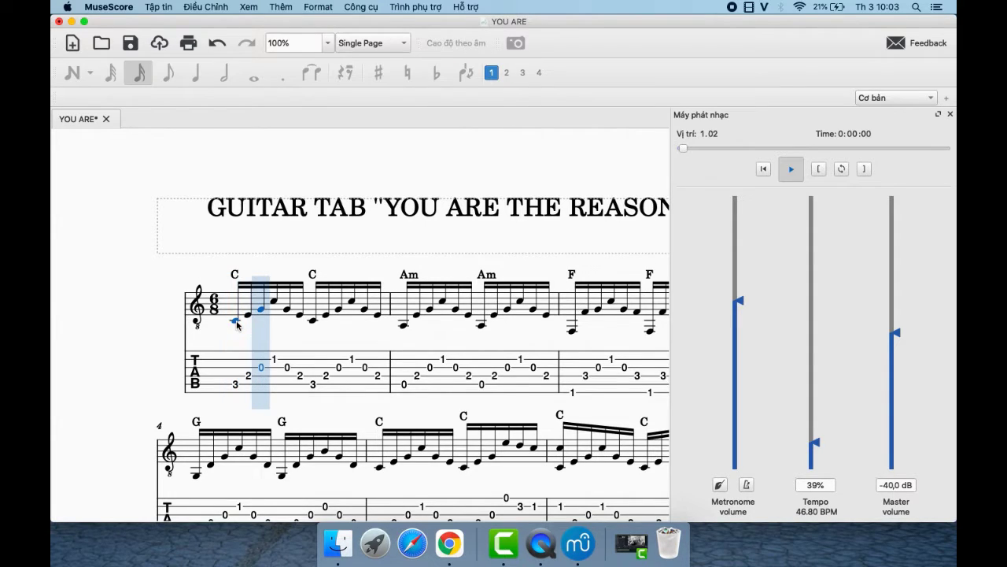
Step: Close the Play Panel, let playback run through measure 9, then stop it
left_click(951, 116)
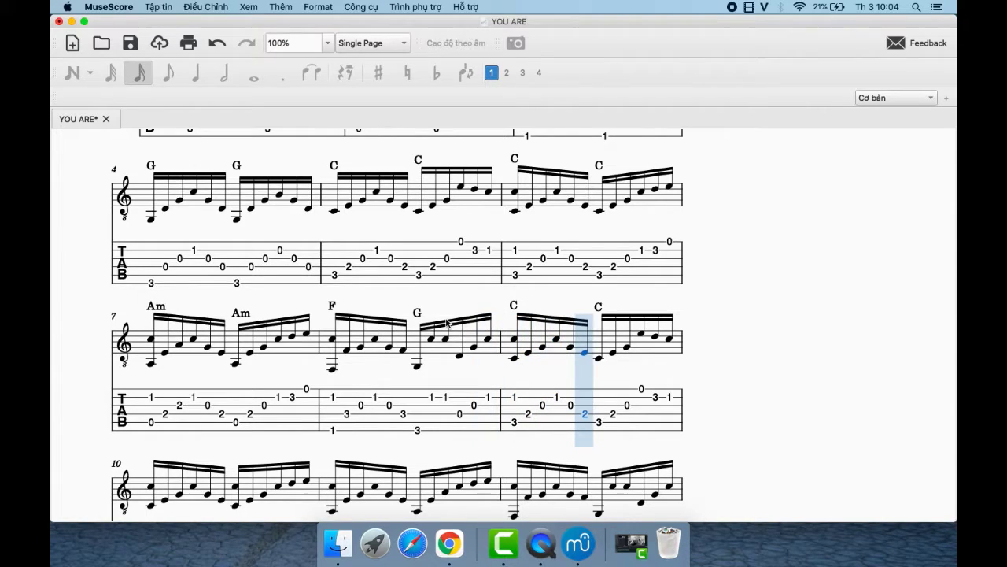
key("space")
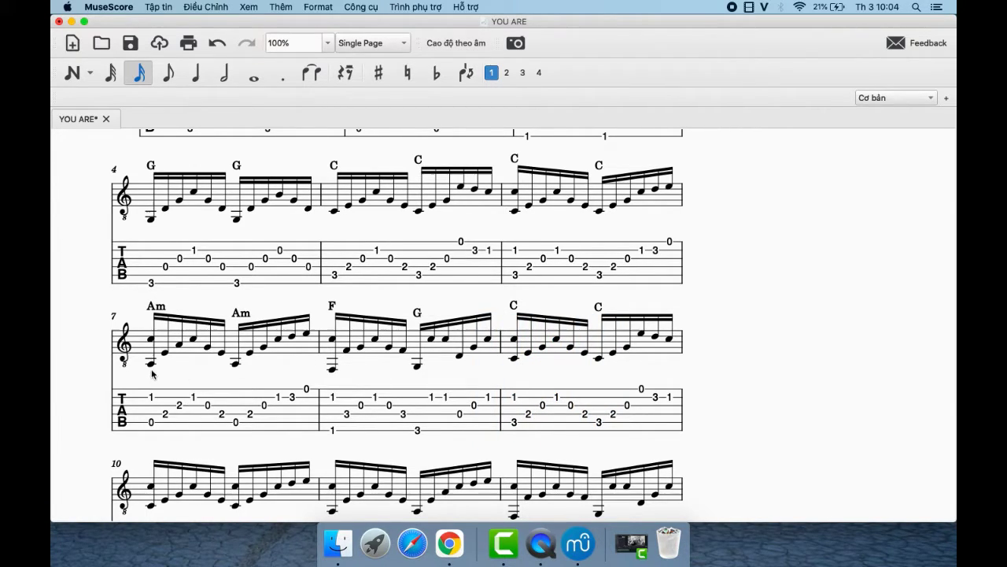
left_click(151, 365)
key("space")
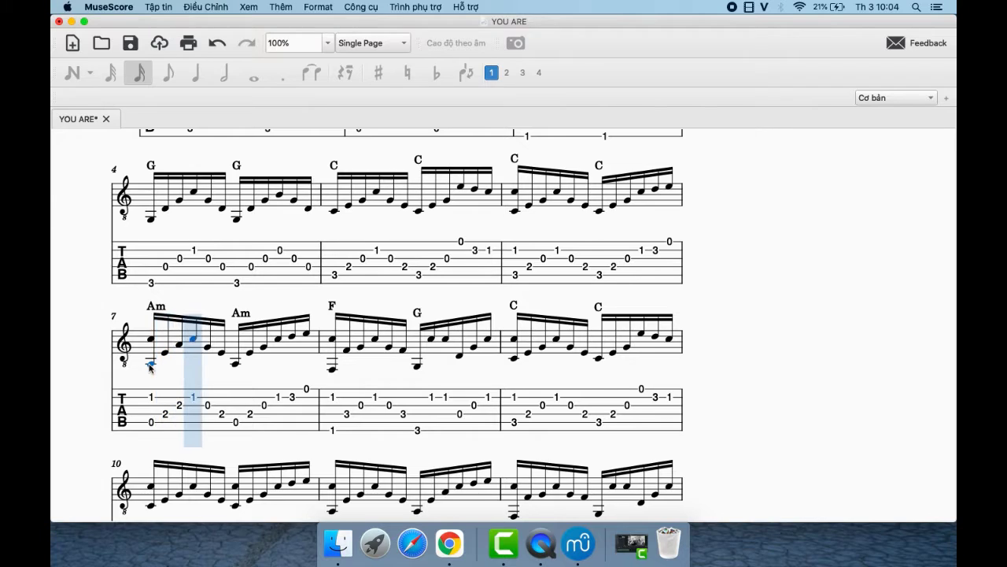
key("space")
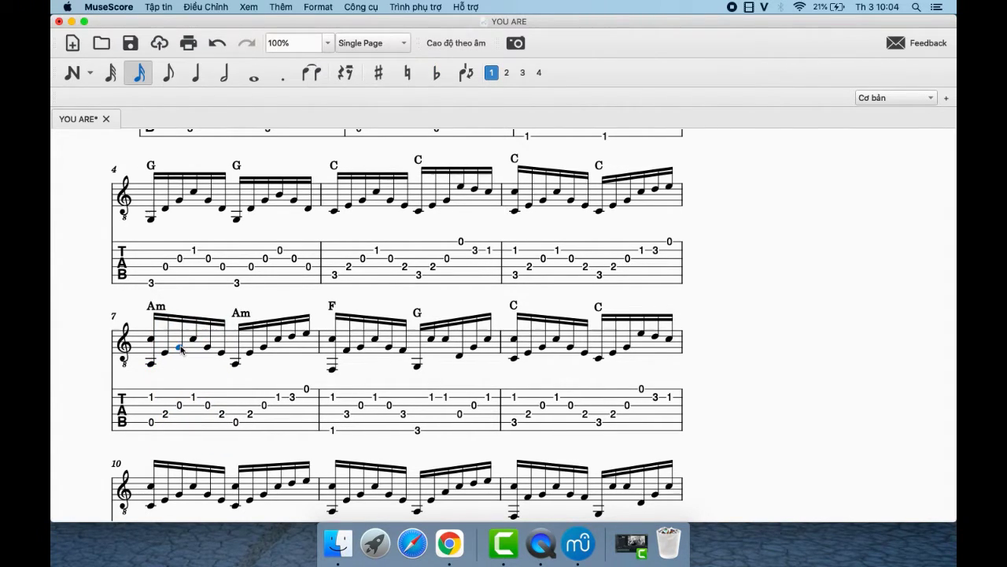
key("space")
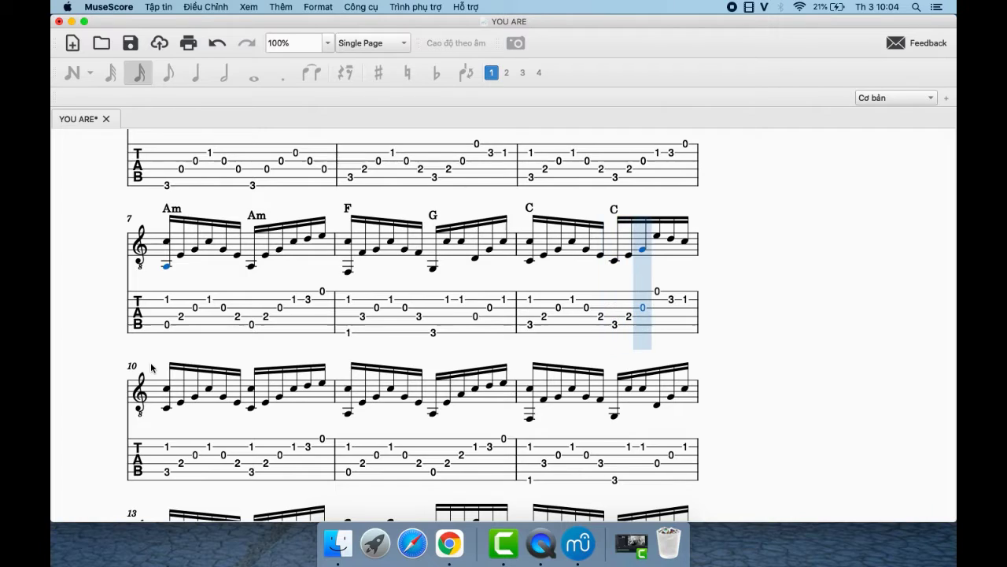
key("space")
Step: Add C chord symbols over both halves of measure 10
left_click(167, 407)
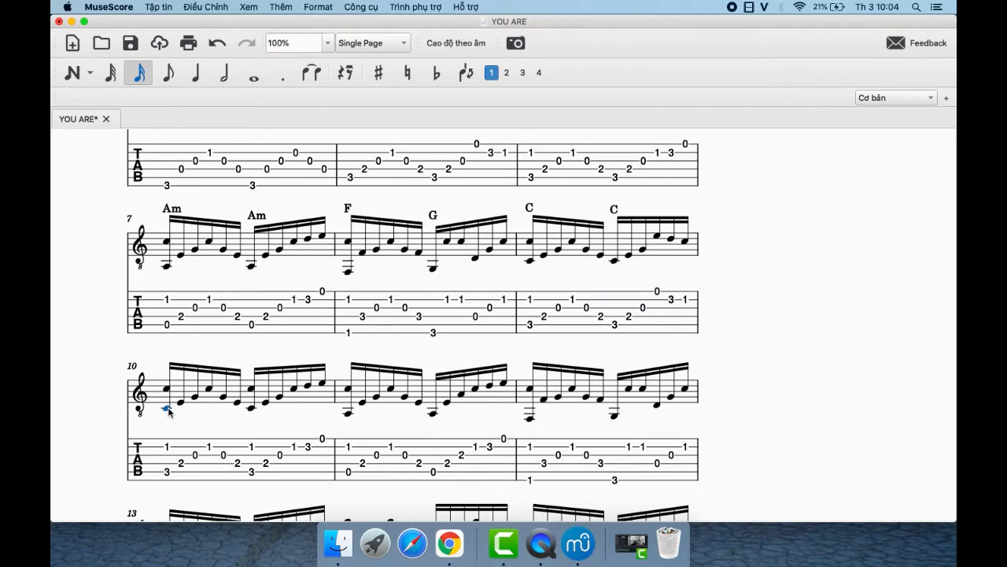
key("ctrl+k")
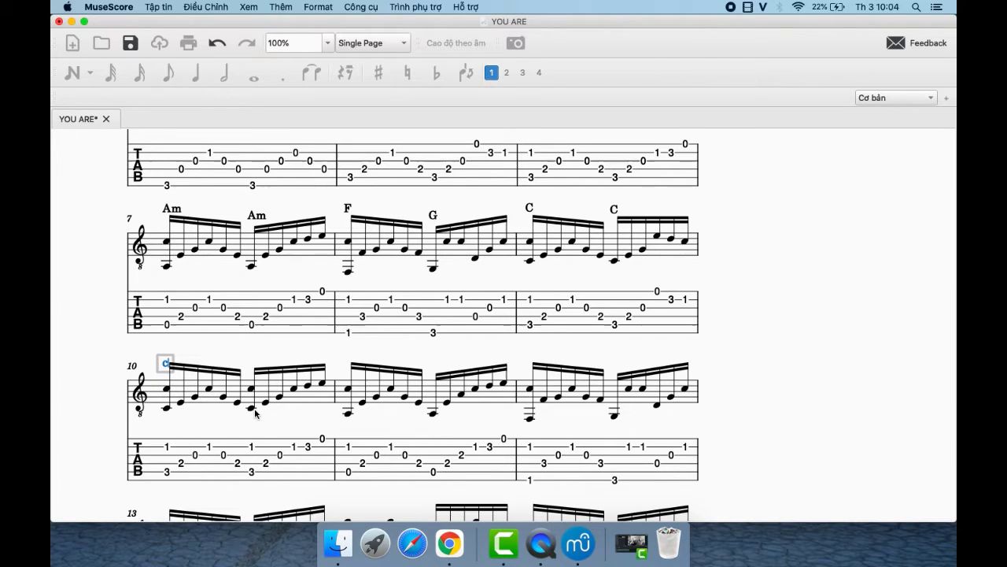
left_click(252, 408)
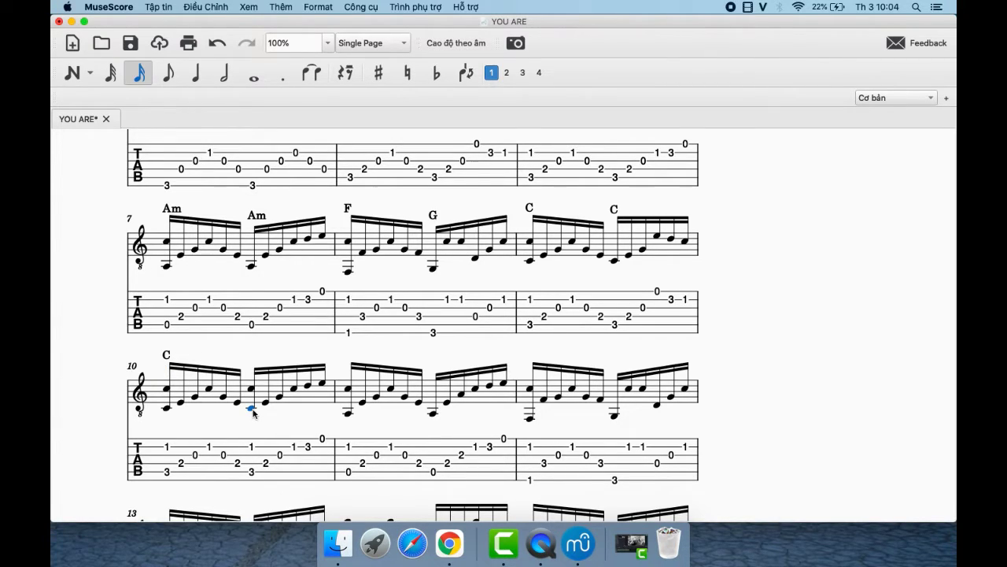
key("super+k")
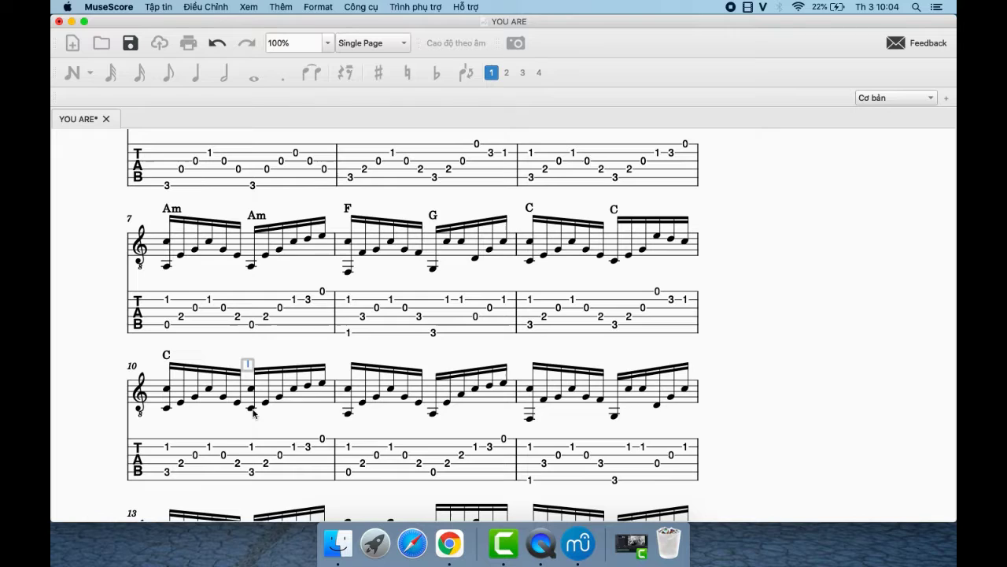
type("C")
key("Escape")
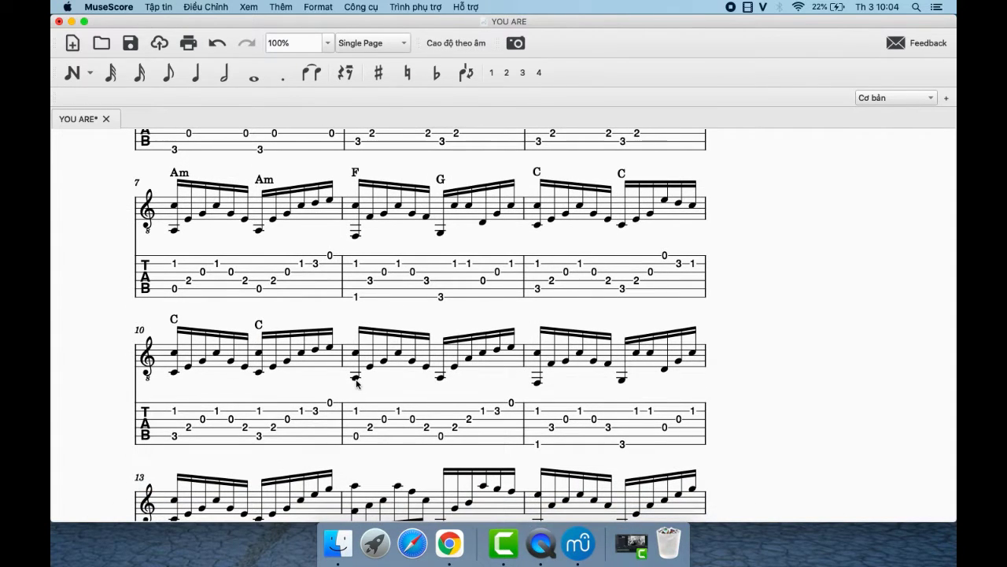
Step: Add Am chord symbols over both halves of measure 11
left_click(355, 378)
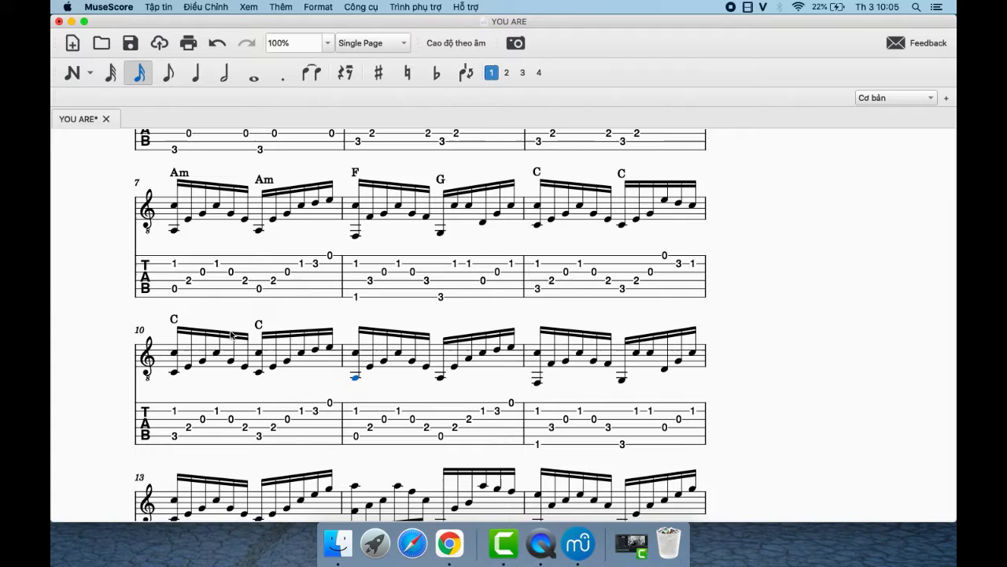
key("ctrl+k")
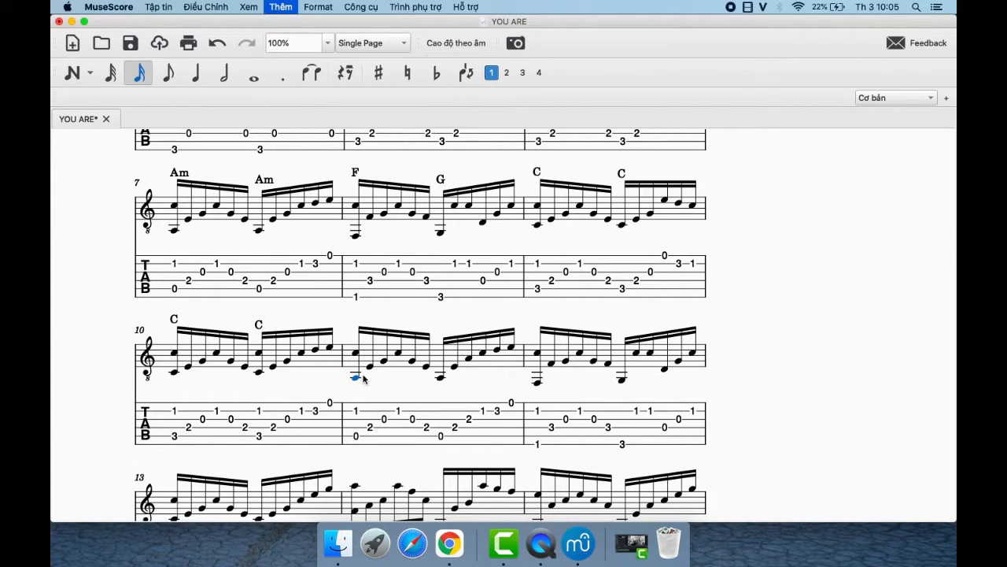
type("a")
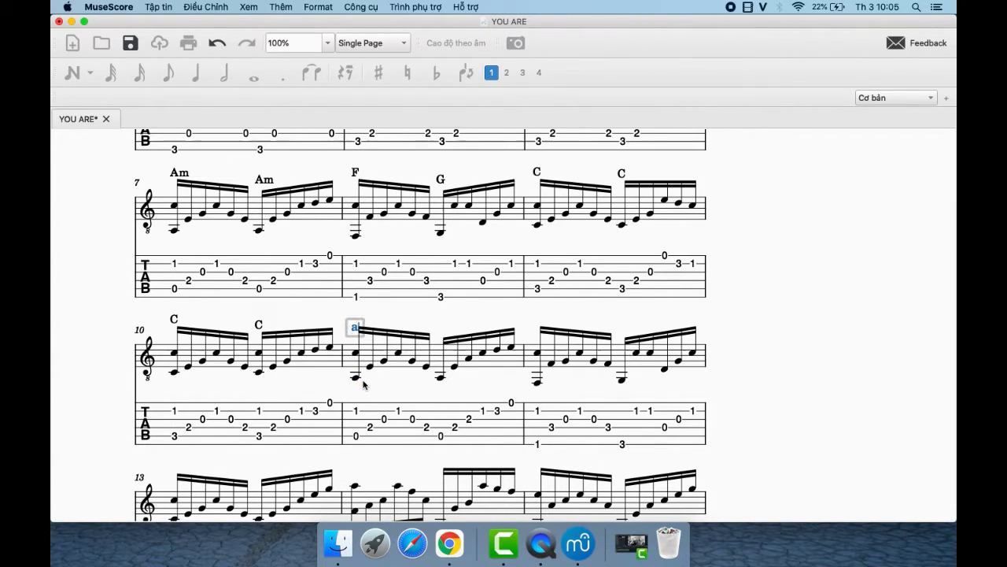
type("m")
key("Escape")
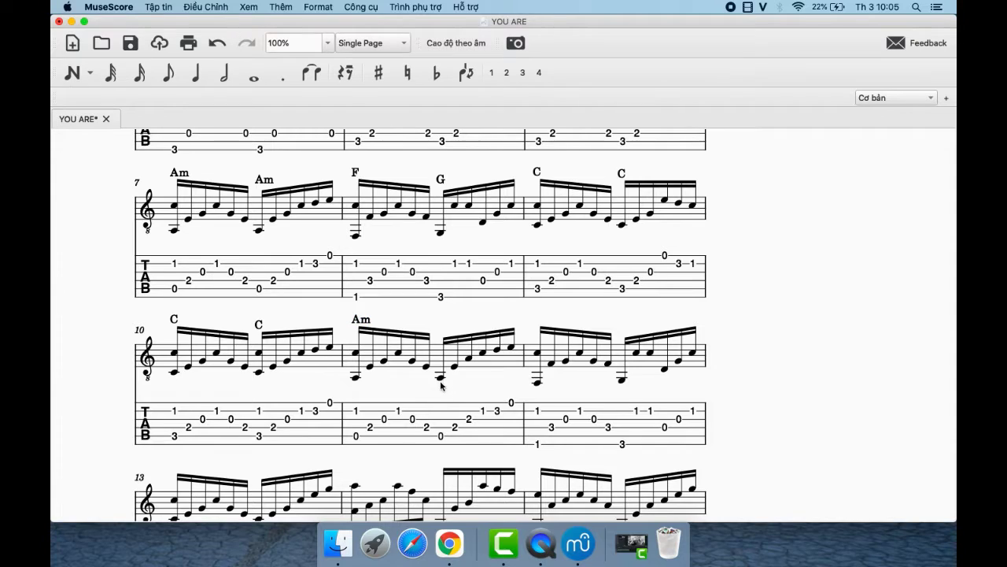
left_click(440, 378)
key("ctrl+k")
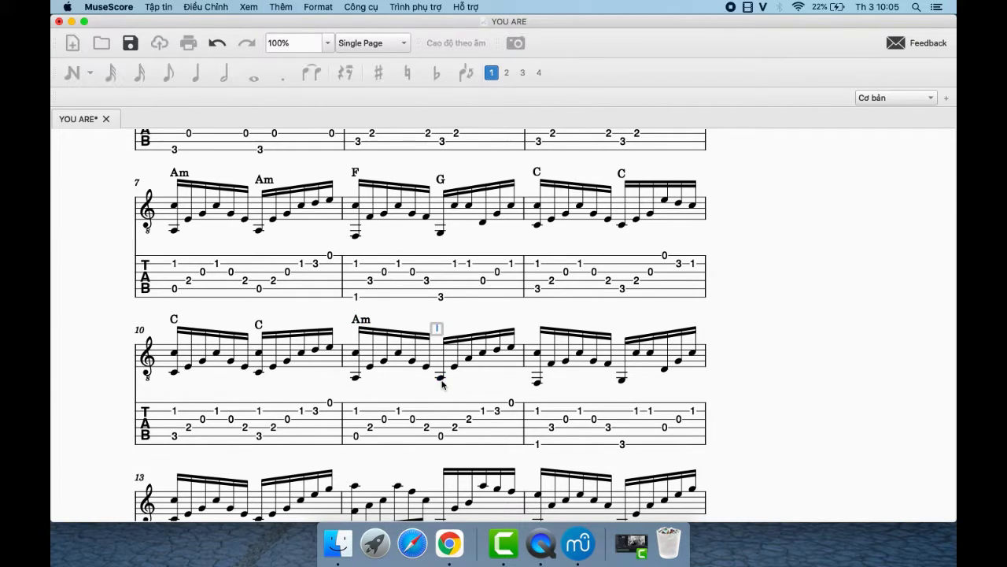
type("am")
key("Escape")
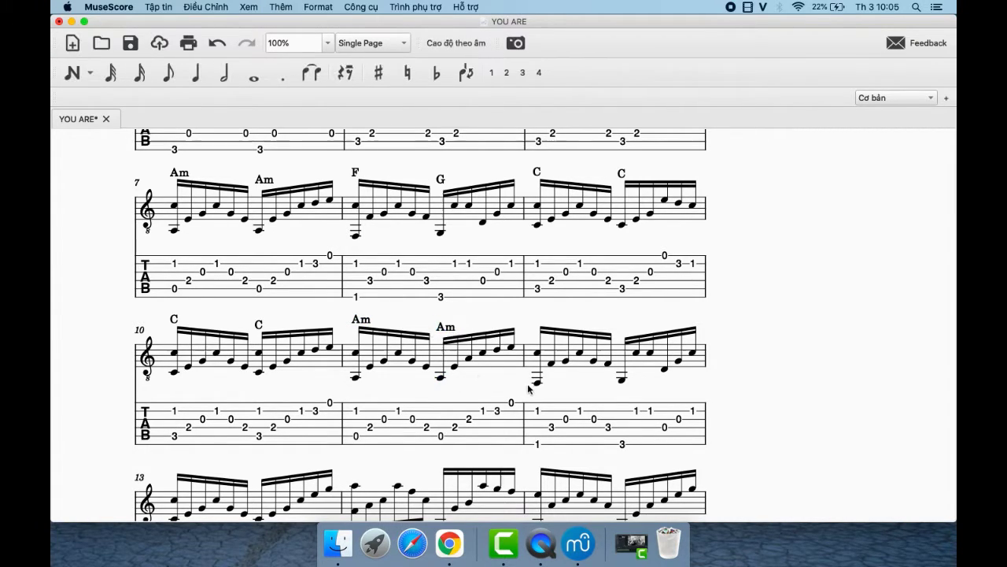
Step: Label measure 12 with F over its first half and G over its second
left_click(539, 385)
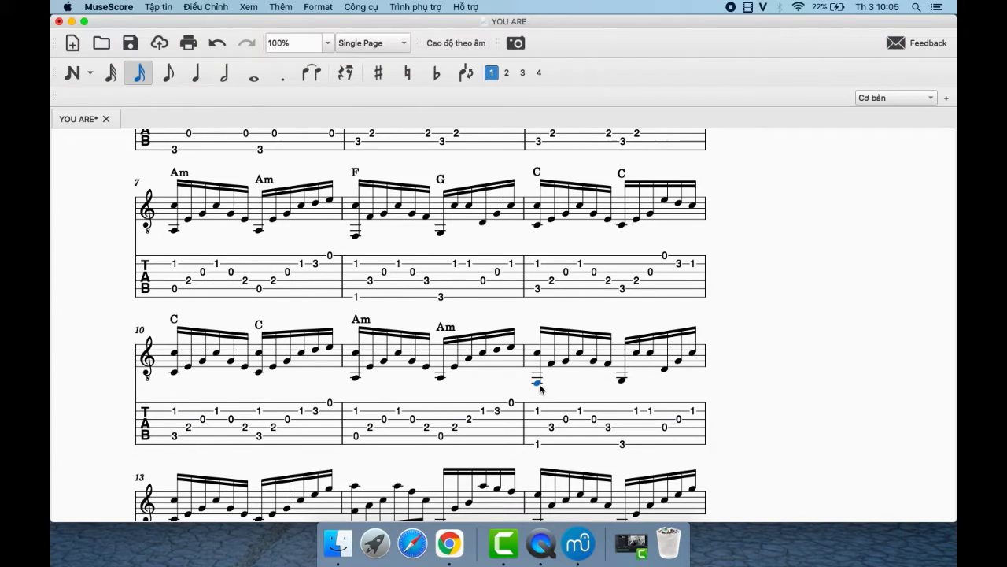
key("ctrl+k")
type("f")
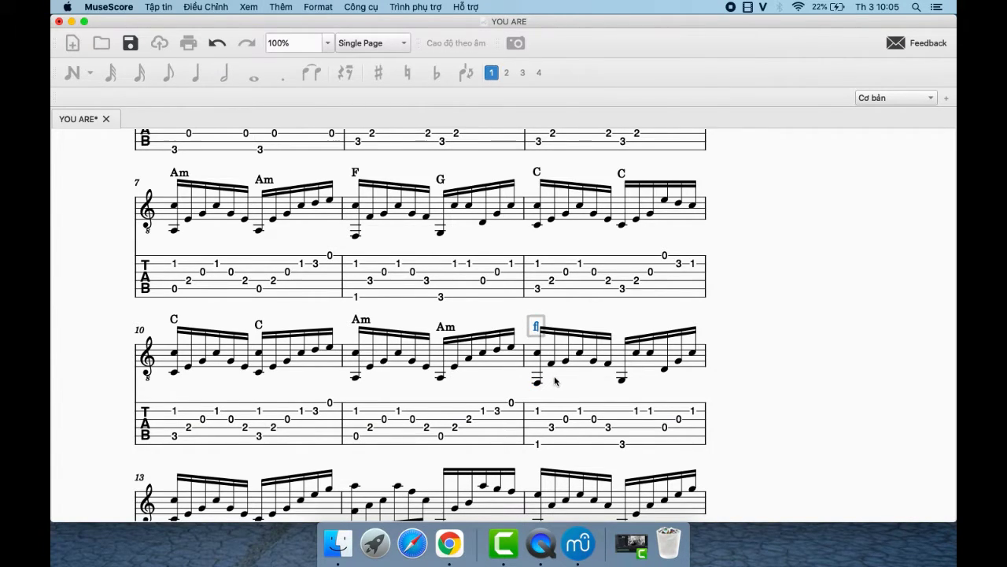
key("Escape")
left_click(622, 381)
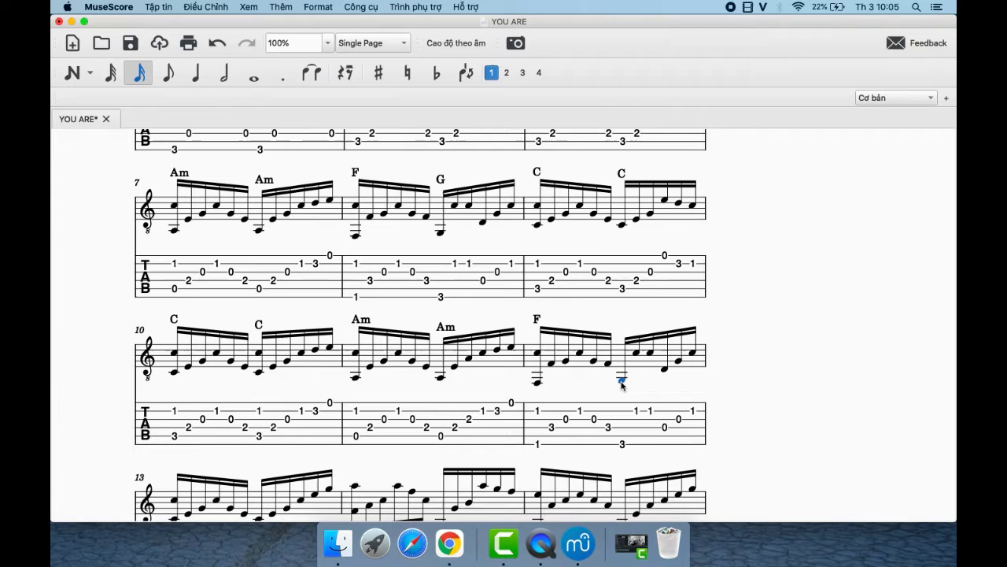
key("ctrl+k")
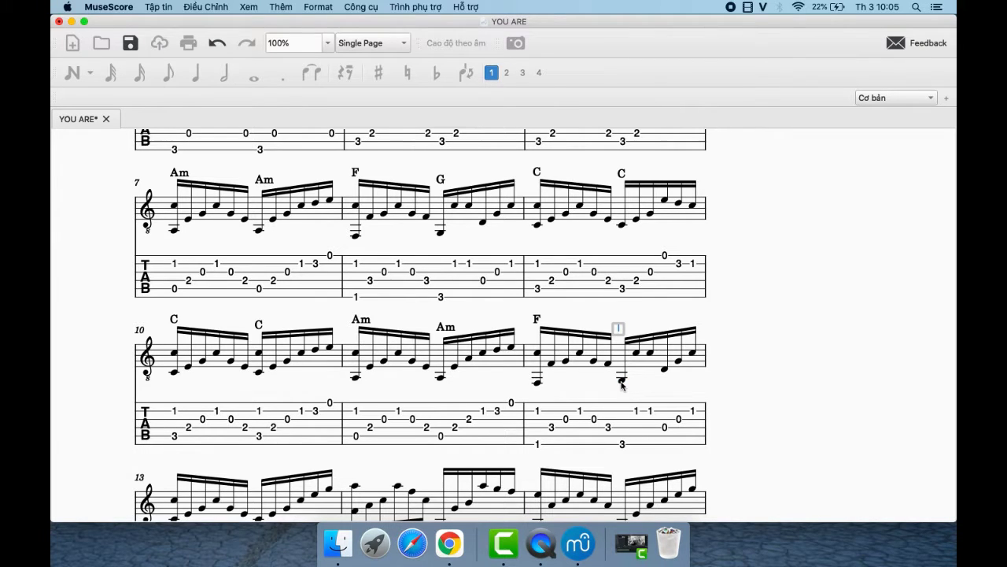
type("G")
key("Escape")
Step: Add C chord symbols over both halves of measure 13
scroll(589, 388, "down", 4)
scroll(588, 388, "down", 2)
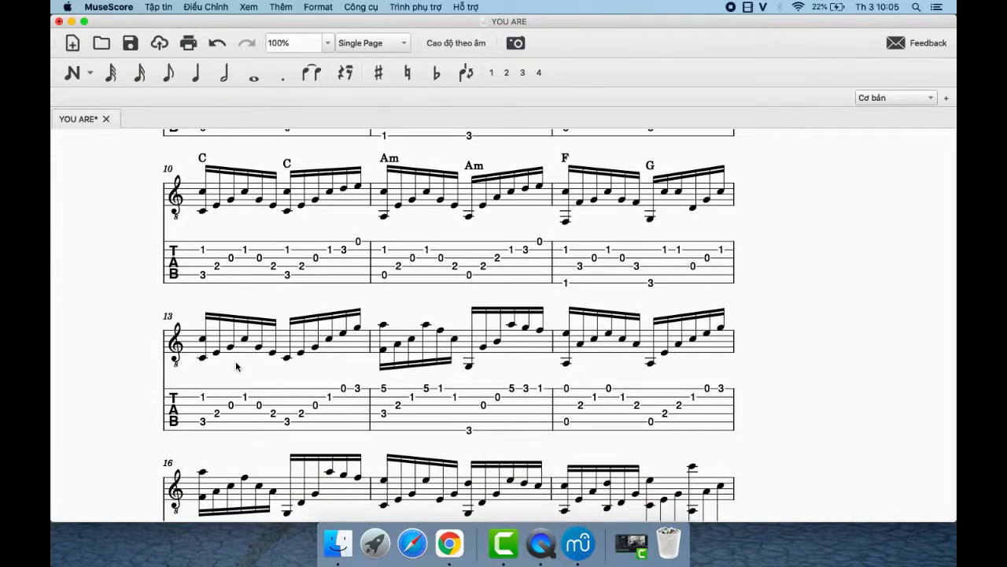
left_click(202, 359)
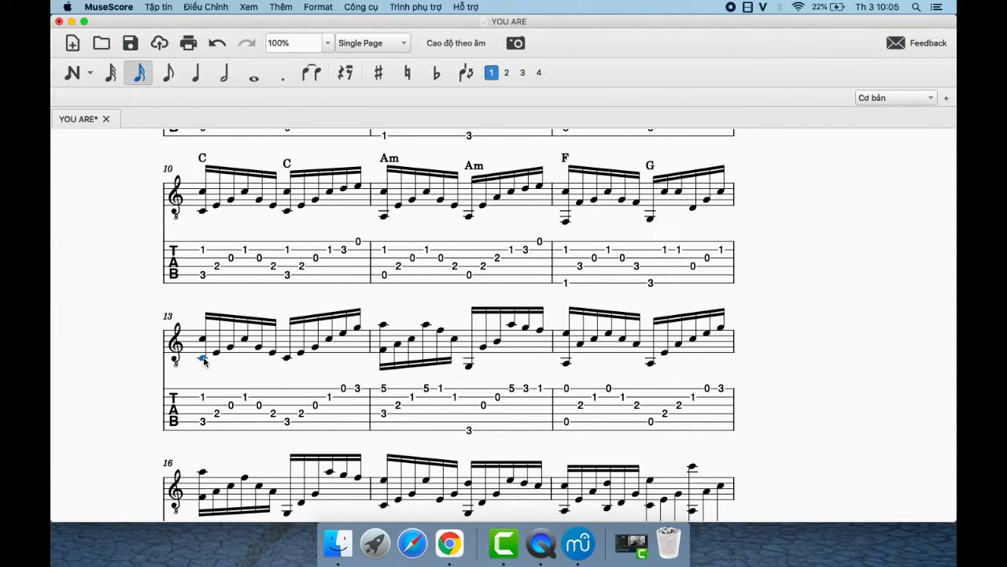
key("ctrl+k")
type("c")
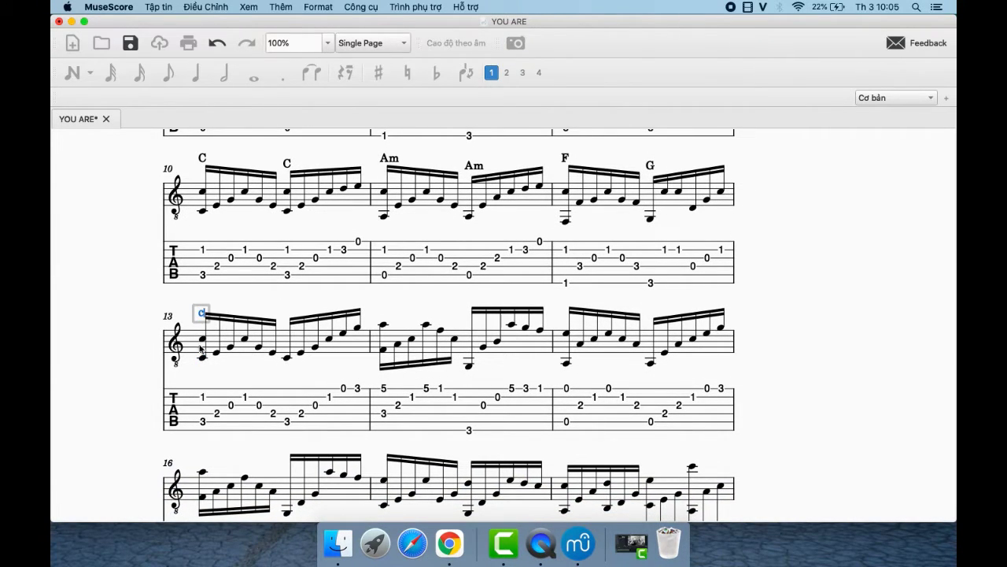
key("Escape")
left_click(287, 360)
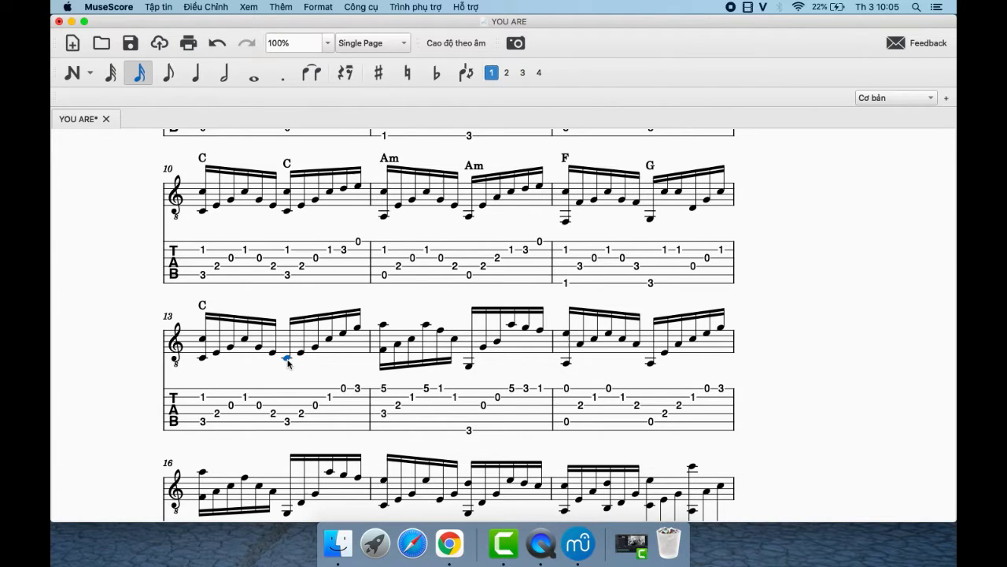
key("ctrl+k")
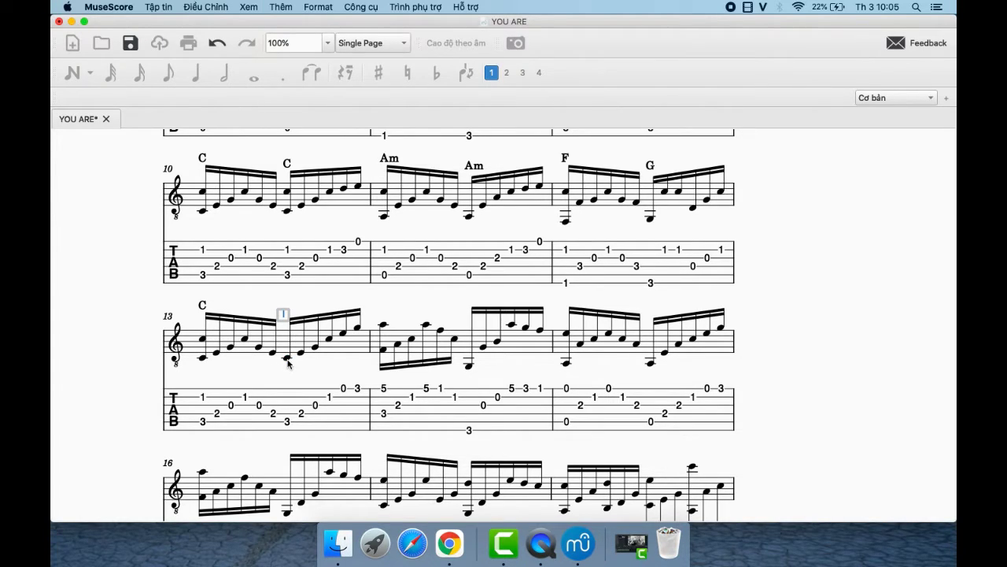
type("C")
key("Escape")
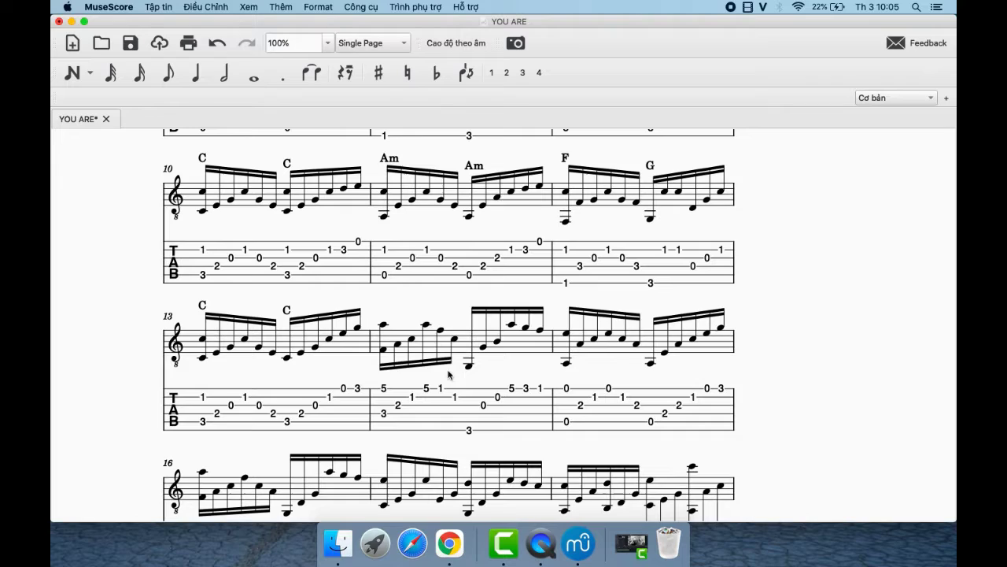
Step: Add a G chord symbol over the second half of measure 14
left_click(469, 366)
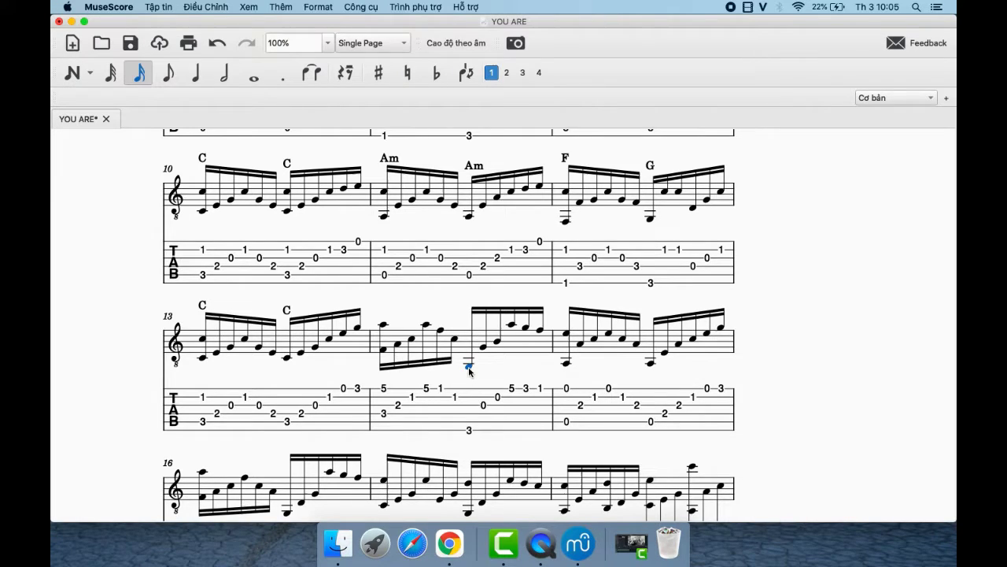
key("super+k")
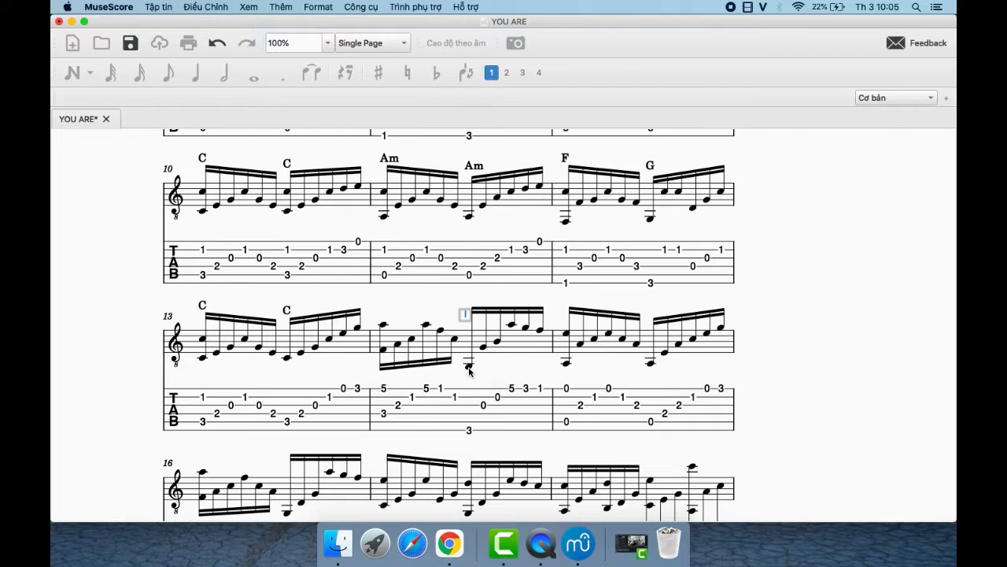
type("g")
key("Escape")
Step: Add Am chord symbols over both halves of measure 15
left_click(566, 364)
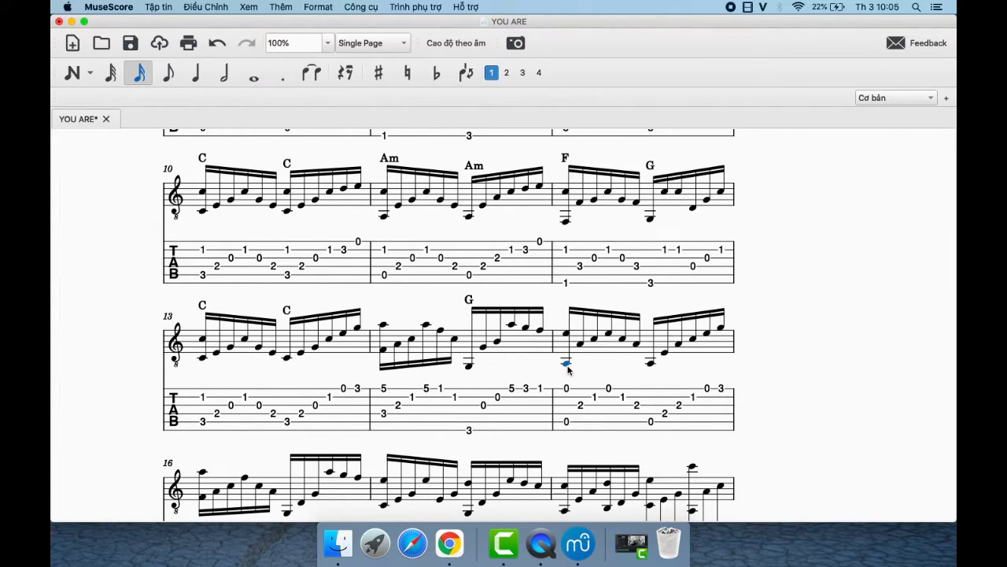
key("ctrl+k")
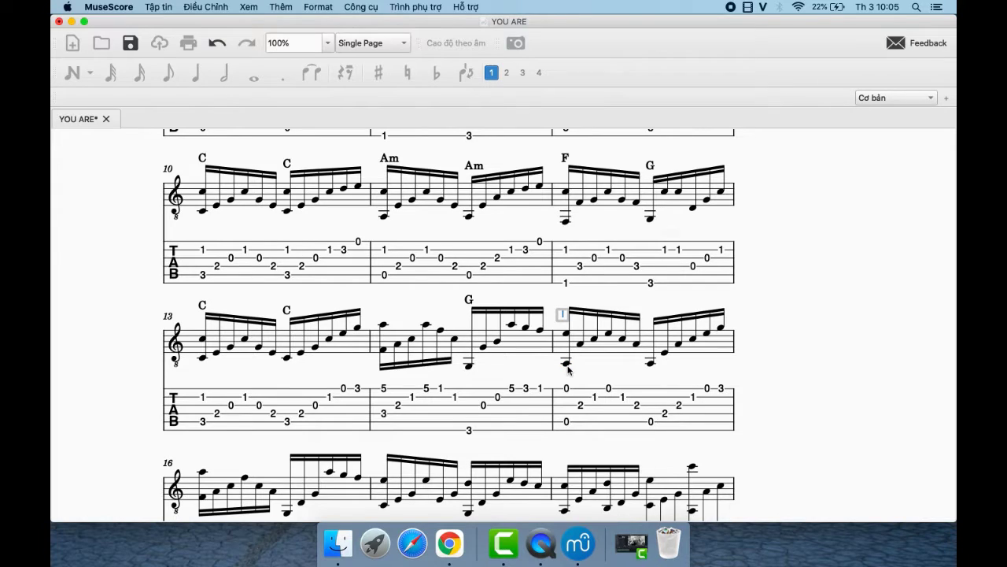
type("am")
key("Escape")
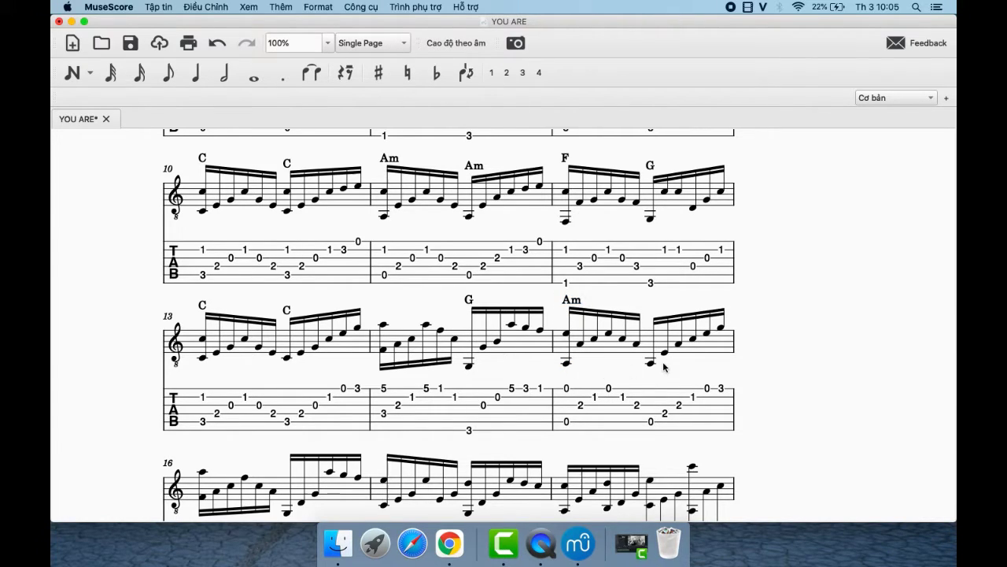
left_click(651, 365)
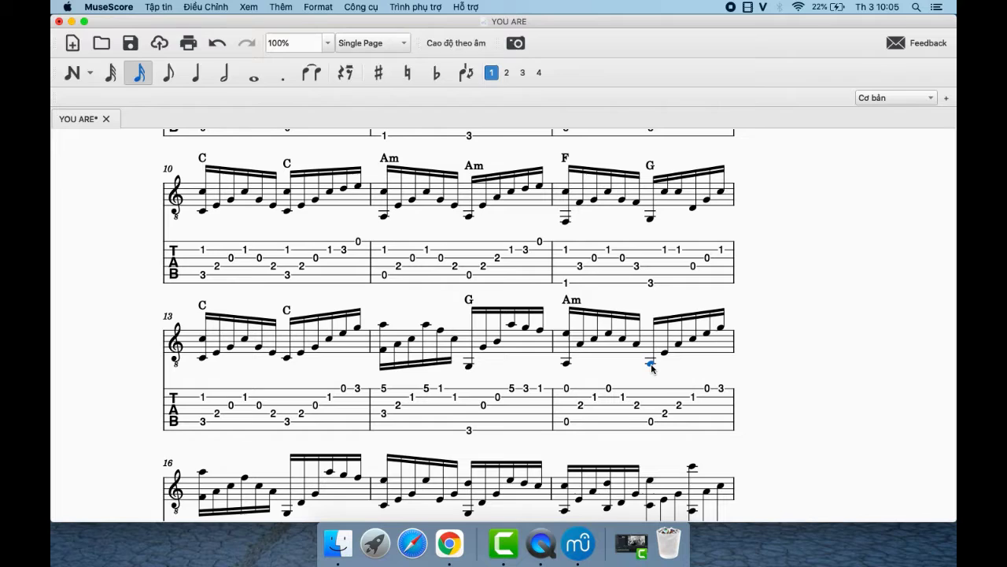
key("ctrl+k")
type("am")
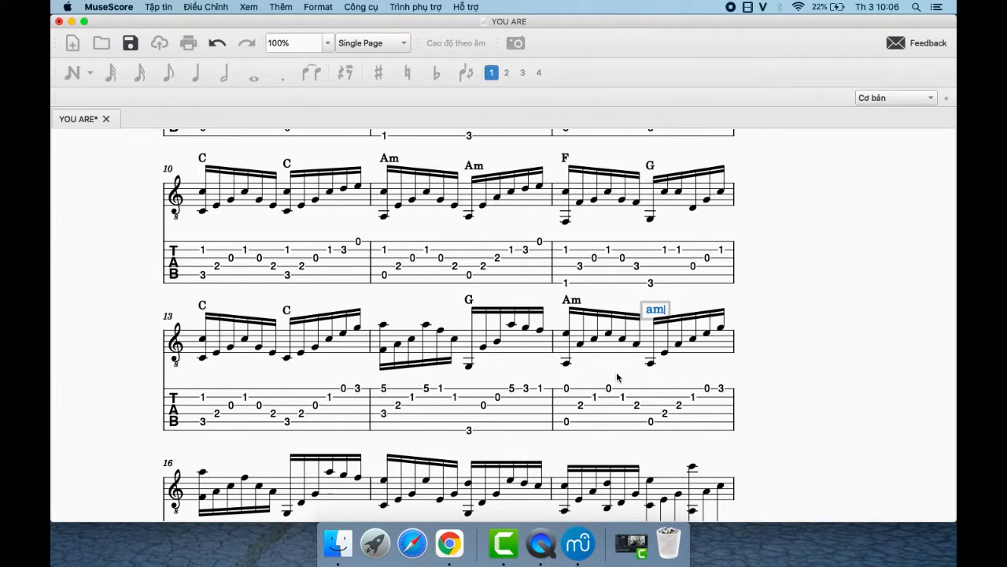
left_click(617, 377)
Step: Label measure 16 with F over its first half and G over its second
scroll(612, 372, "down", 5)
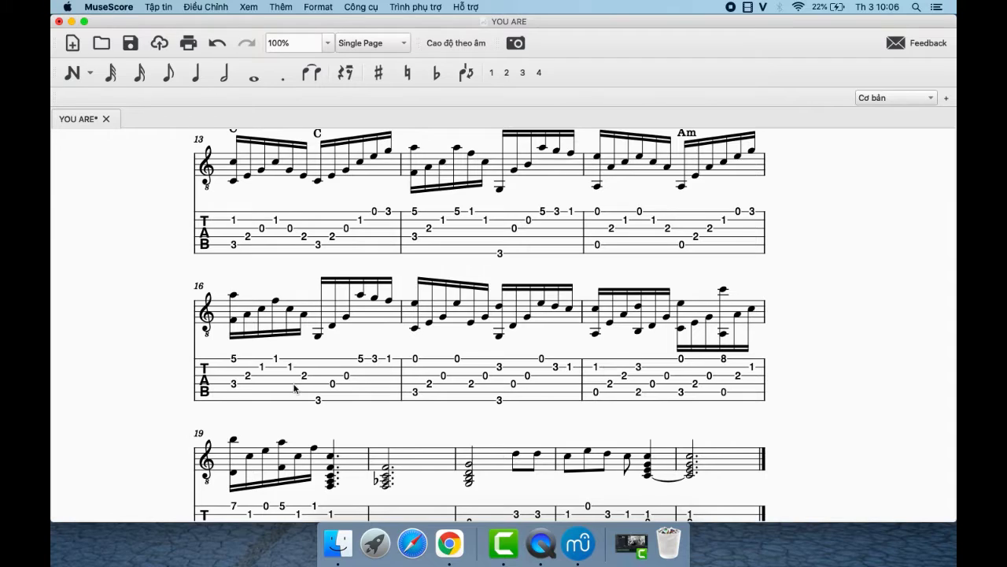
left_click(232, 321)
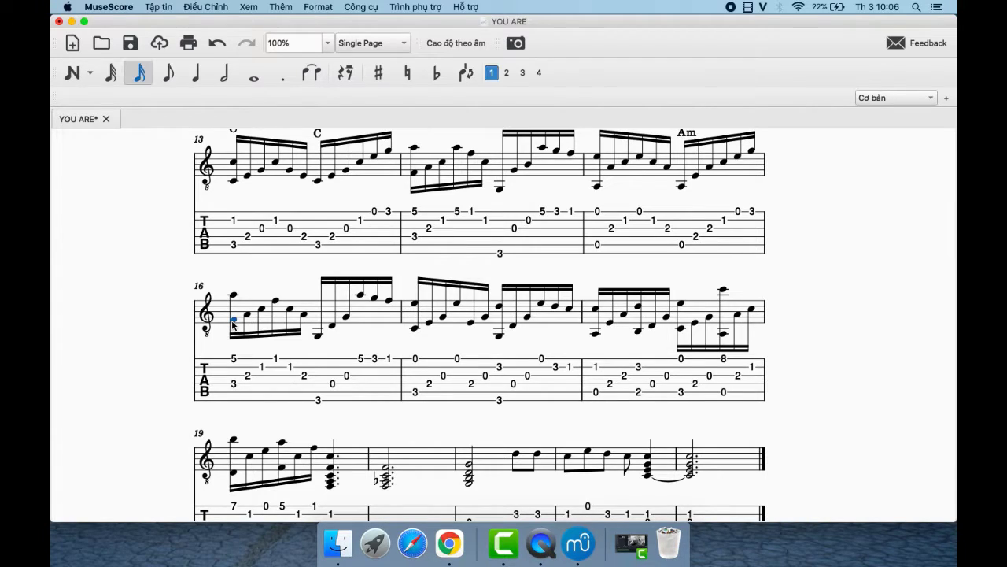
key("super+k")
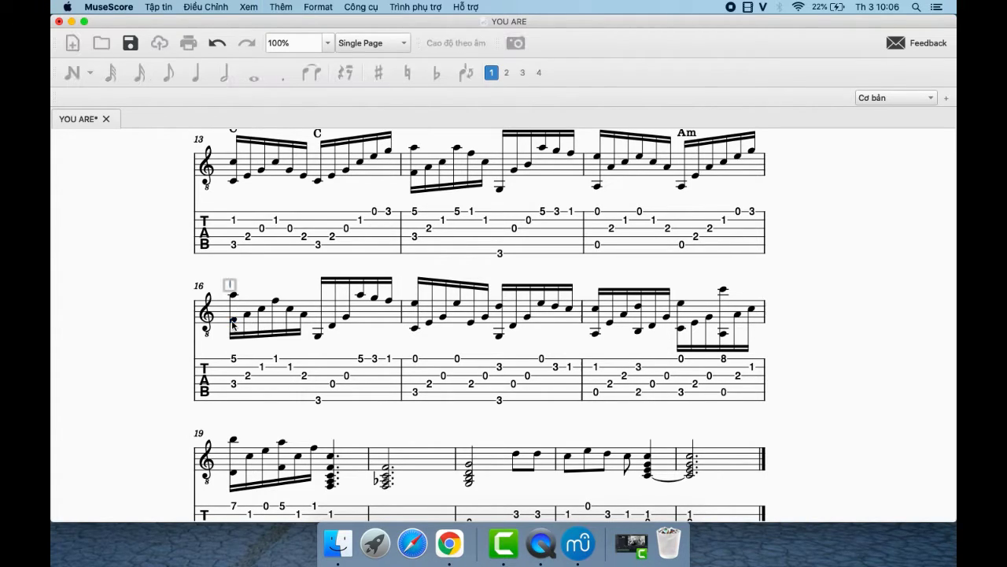
type("f")
left_click(332, 344)
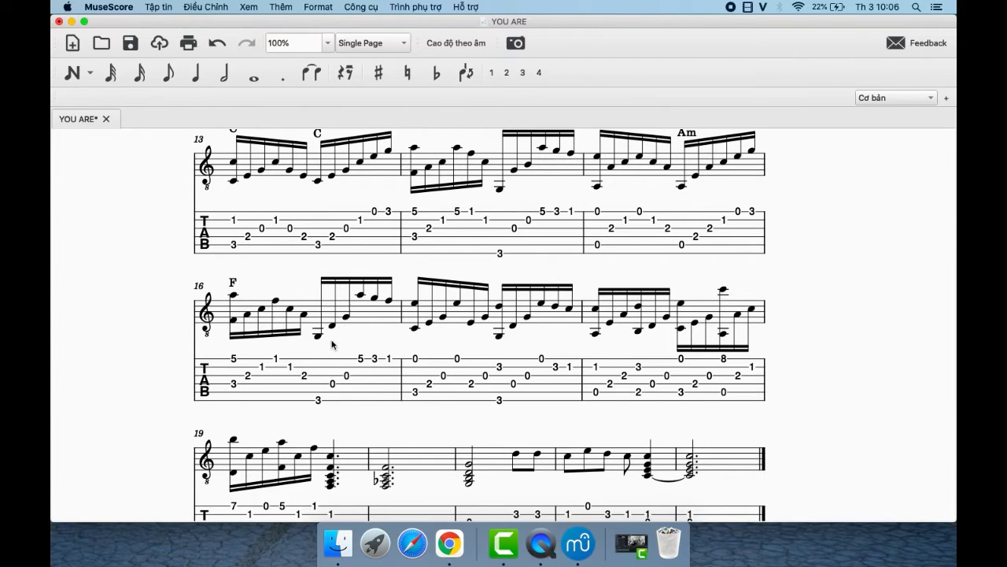
left_click(316, 337)
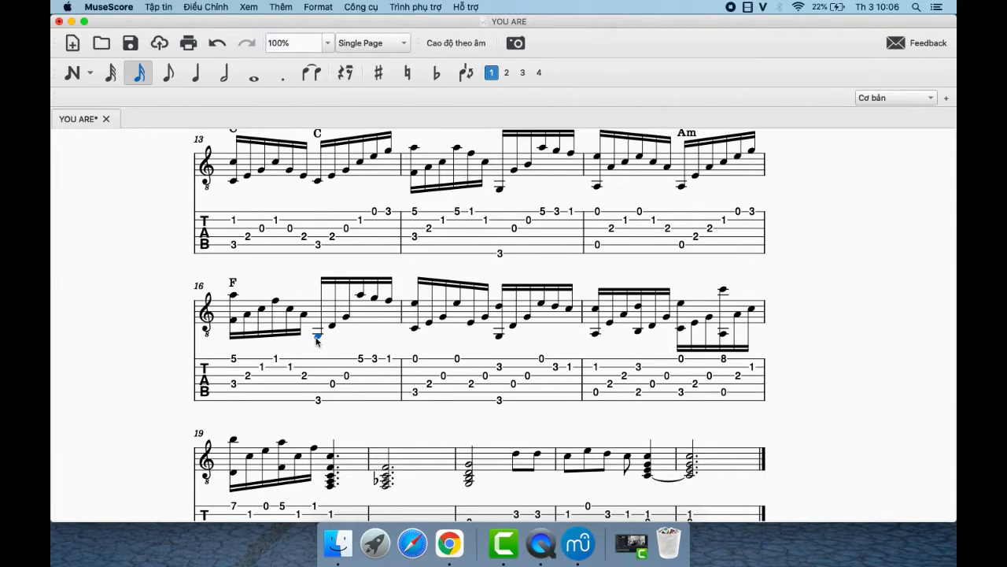
key("ctrl+k")
type("g")
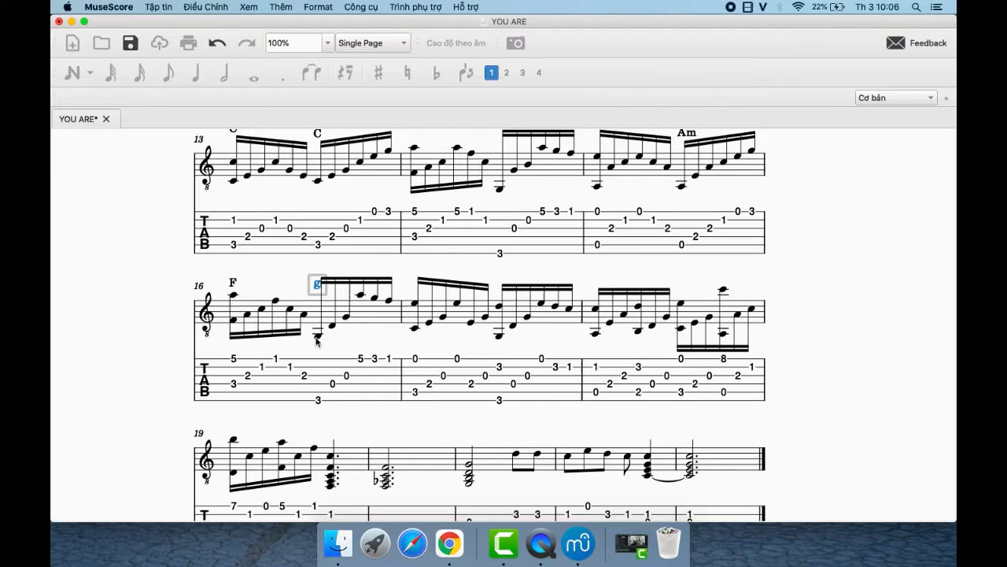
key("Escape")
Step: Label measure 17 with C over its first half and G over its second
left_click(415, 330)
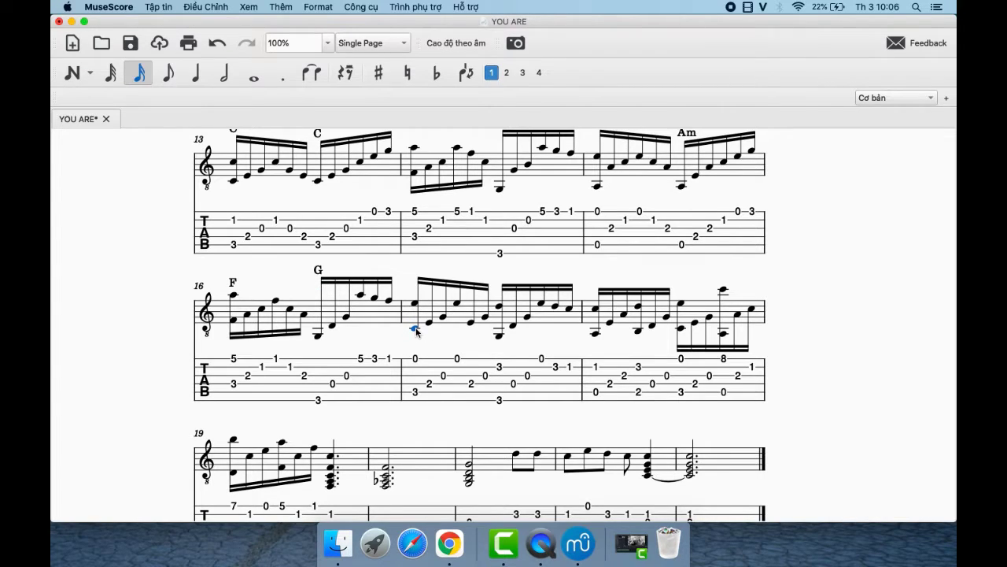
key("super+k")
type("c")
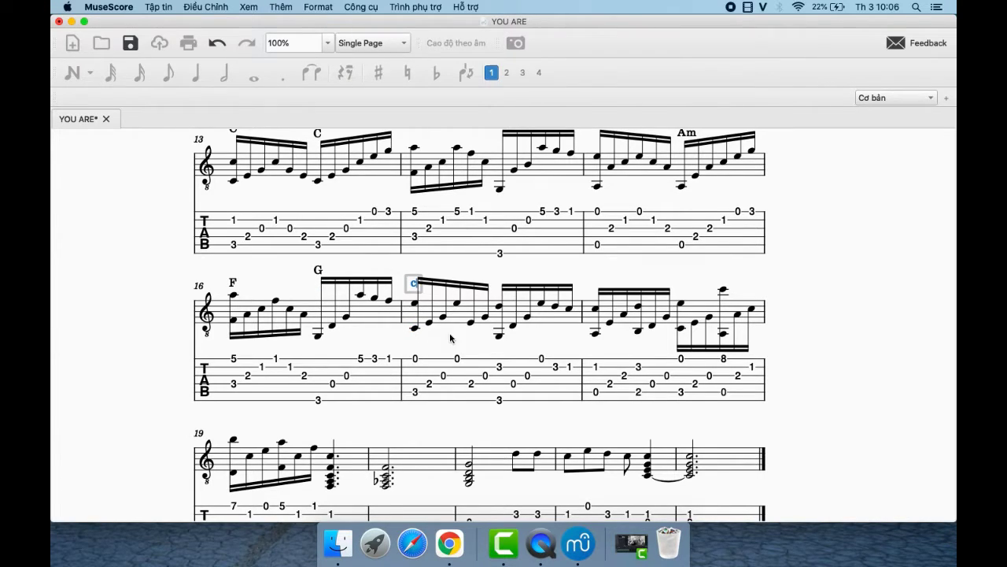
key("Escape")
left_click(498, 336)
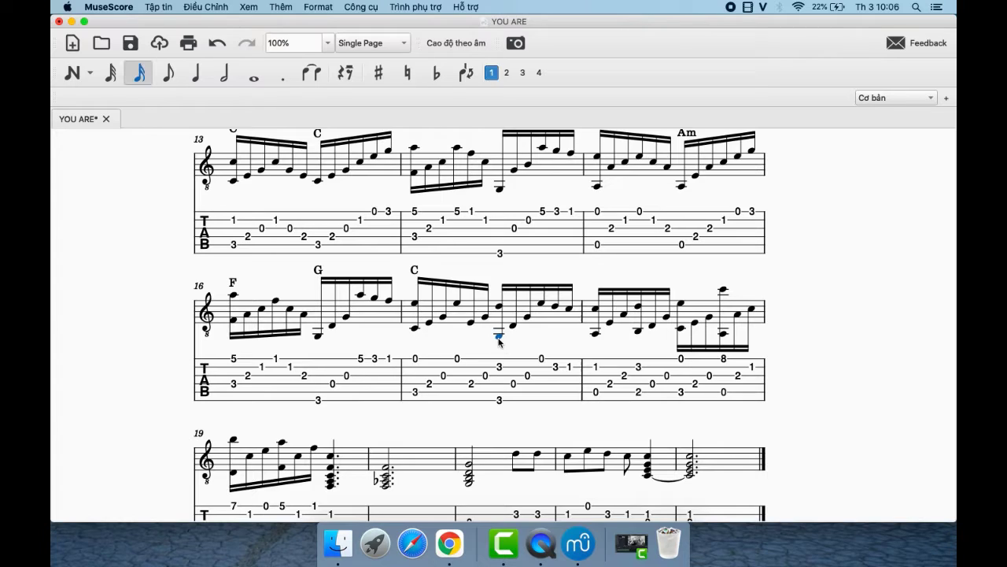
key("super+k")
type("g")
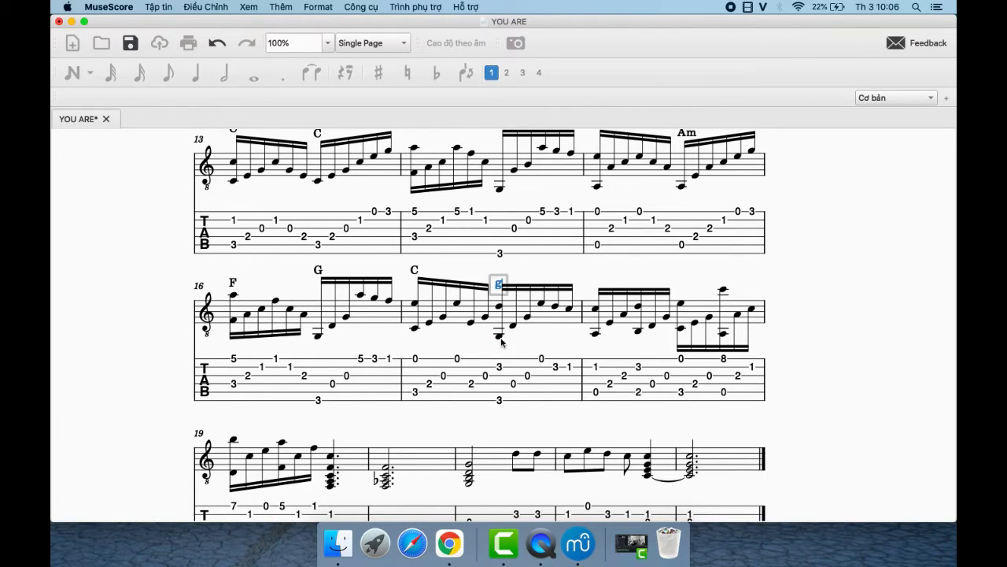
key("Escape")
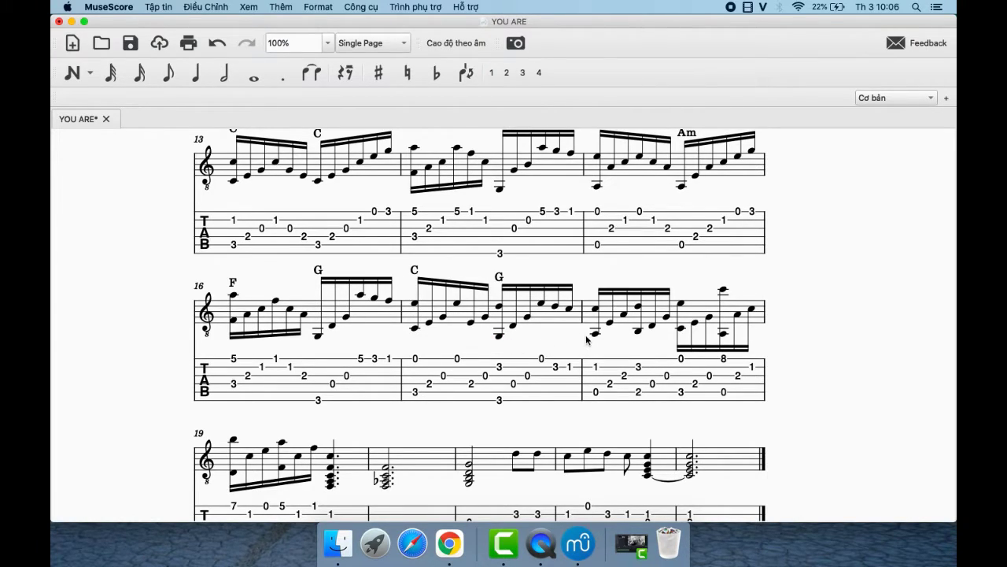
Step: Label measure 18 with Am, deleting the extra C chord from its second half
left_click(596, 334)
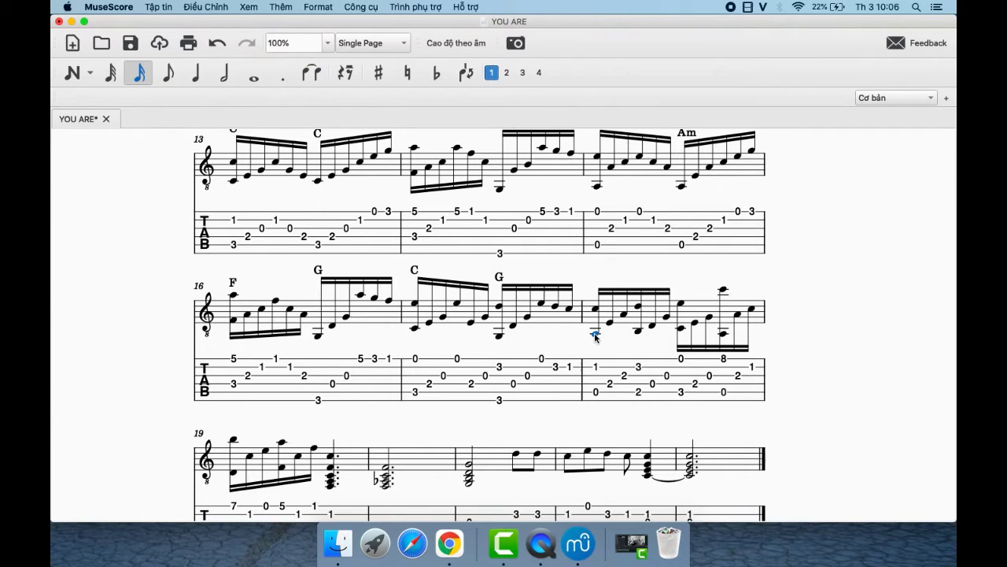
key("super+k")
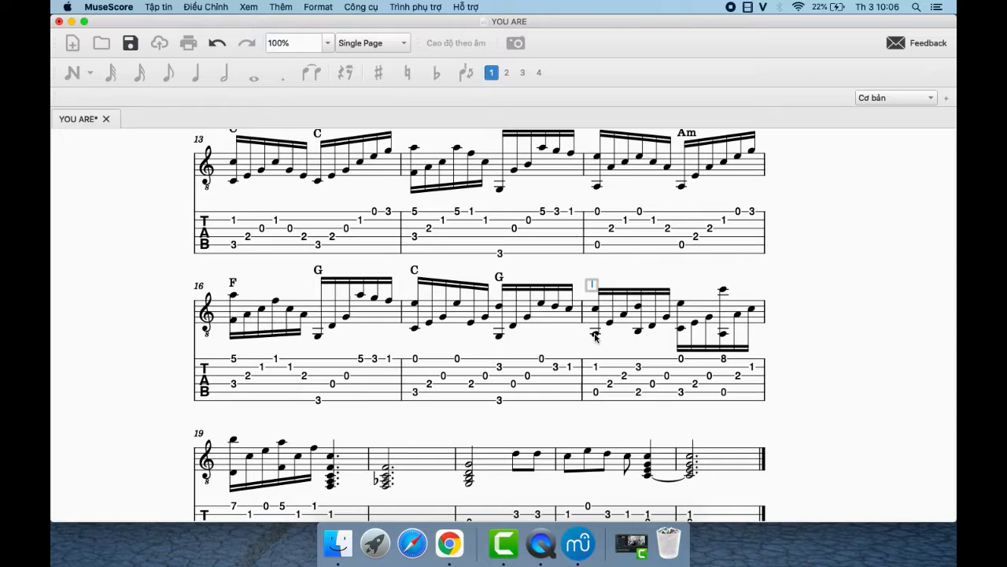
type("am")
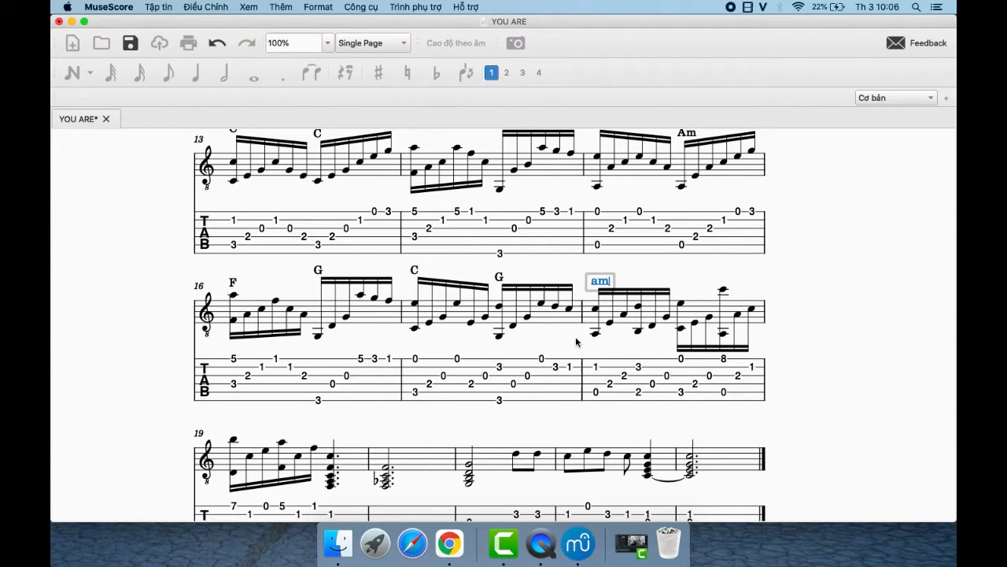
key("Escape")
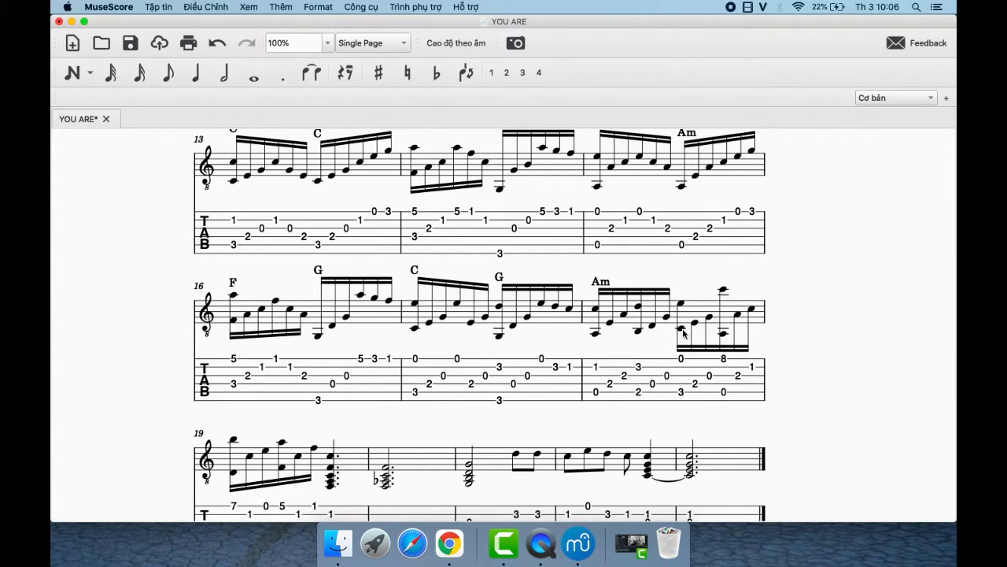
left_click(682, 329)
key("ctrl+k")
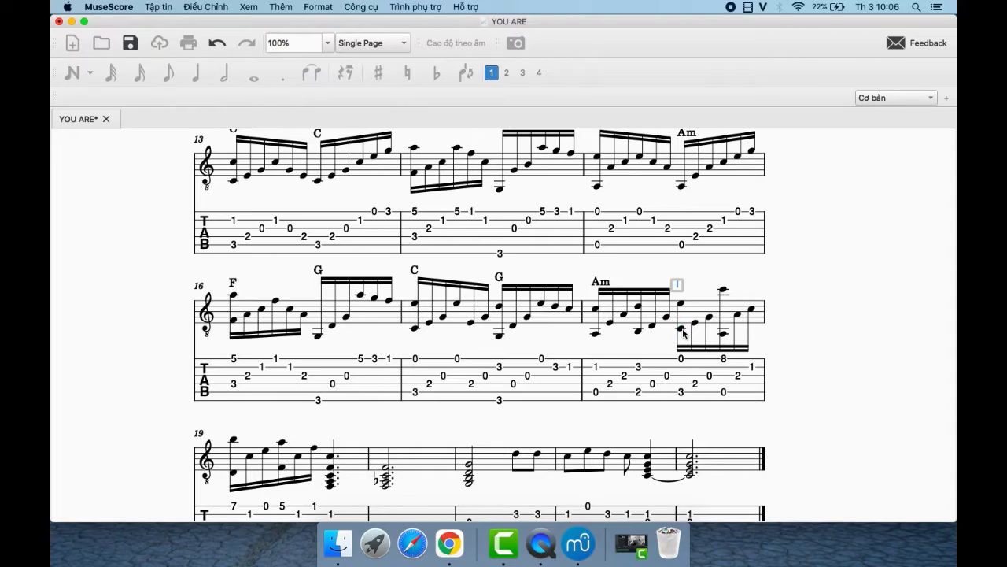
type("c")
key("Escape")
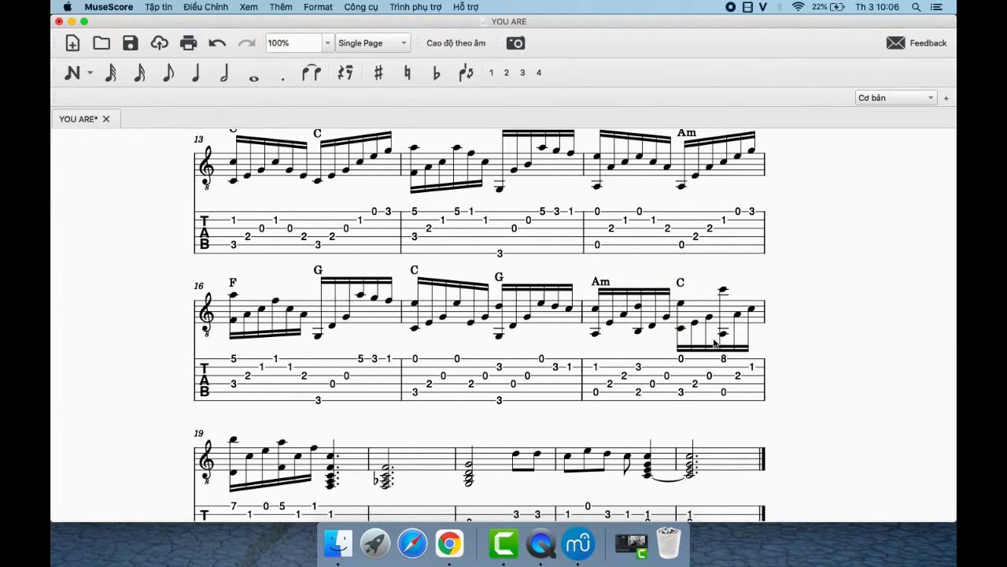
left_click(724, 336)
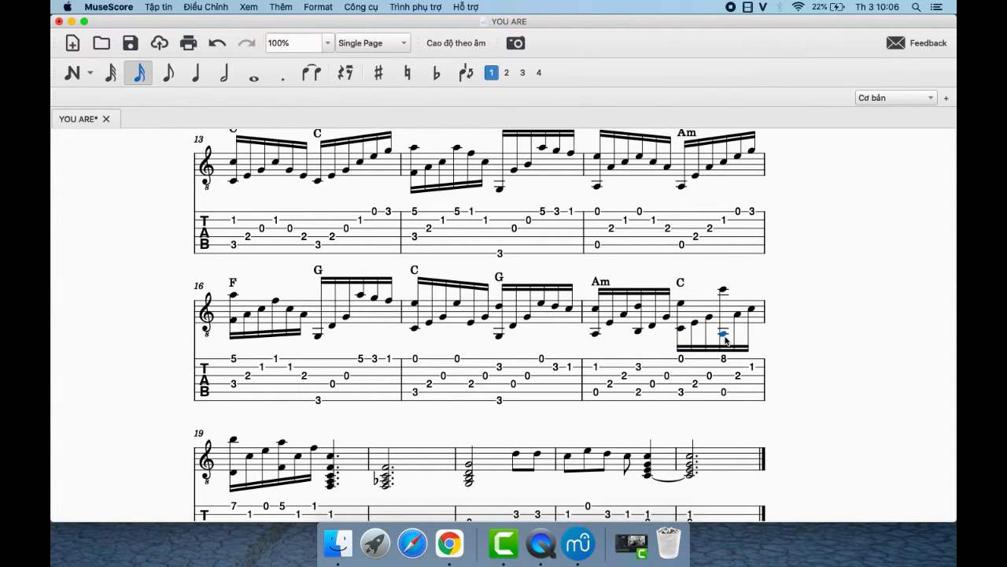
left_click(681, 285)
key("Delete")
Step: Check measure 19's final chord, clear the selection, and scroll back to the title
scroll(634, 347, "down", 4)
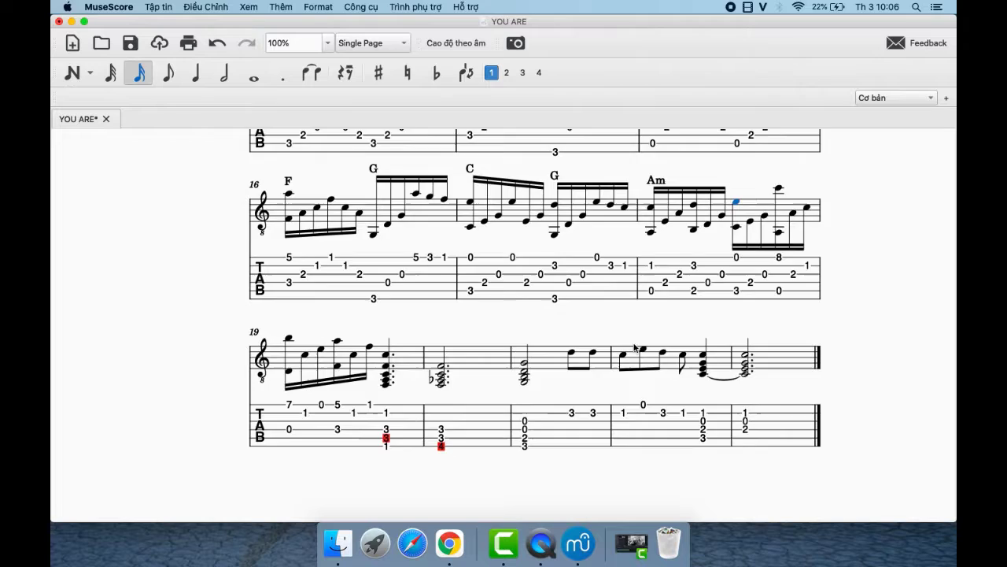
left_click(403, 350)
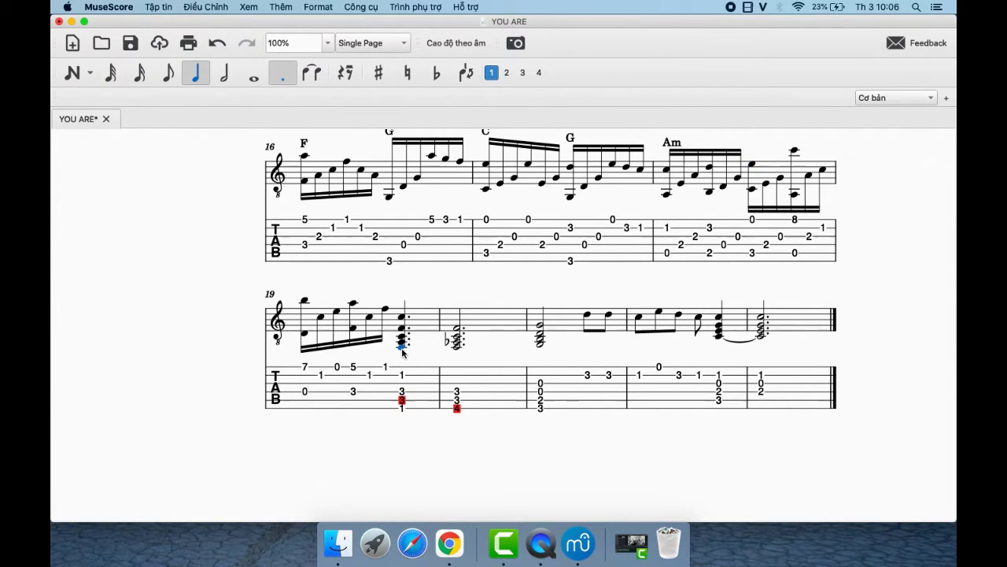
left_click(202, 309)
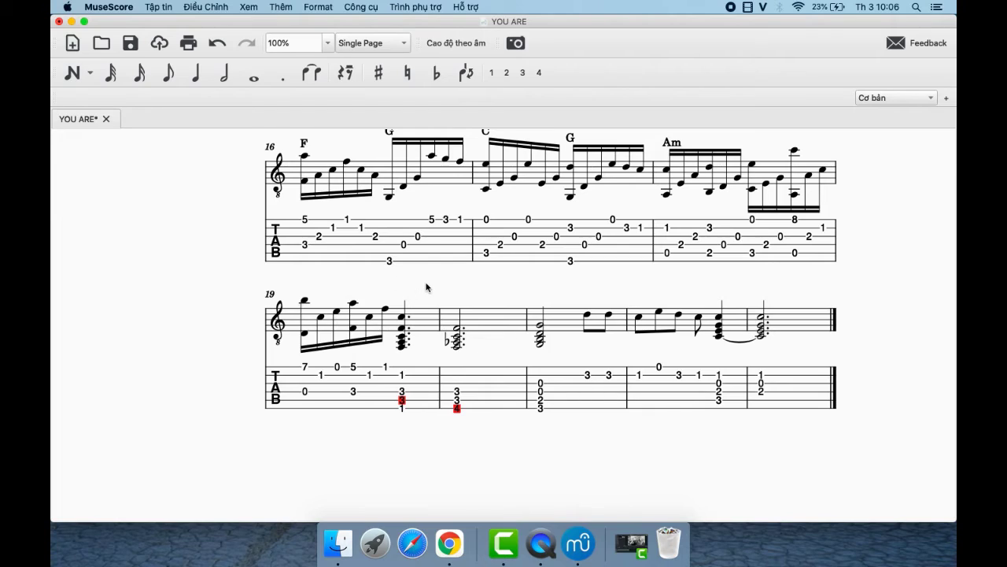
scroll(427, 286, "up", 5)
scroll(428, 287, "up", 5)
scroll(428, 286, "up", 5)
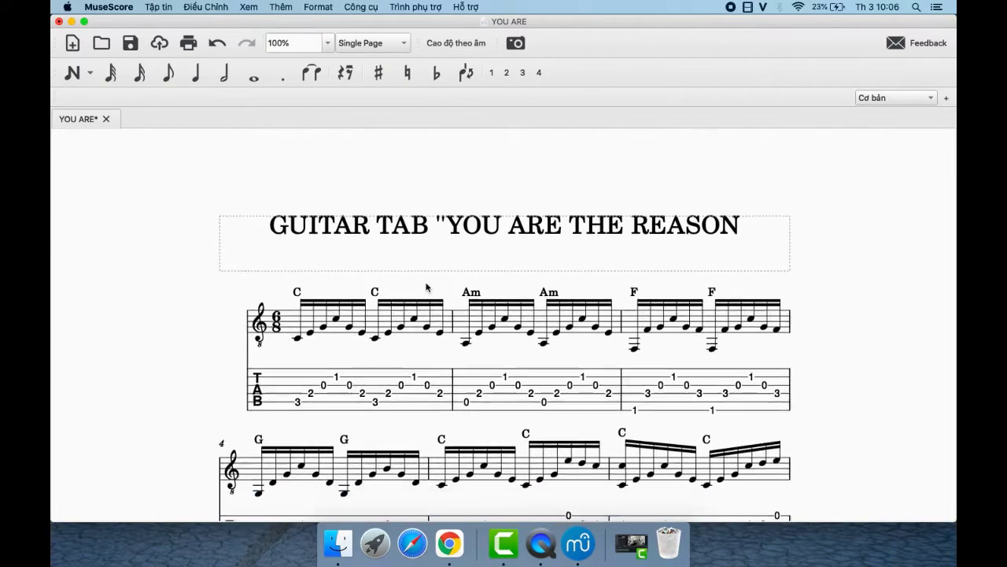
Step: Start playback from the first note of measure 1, scrolling along with it
left_click(303, 279)
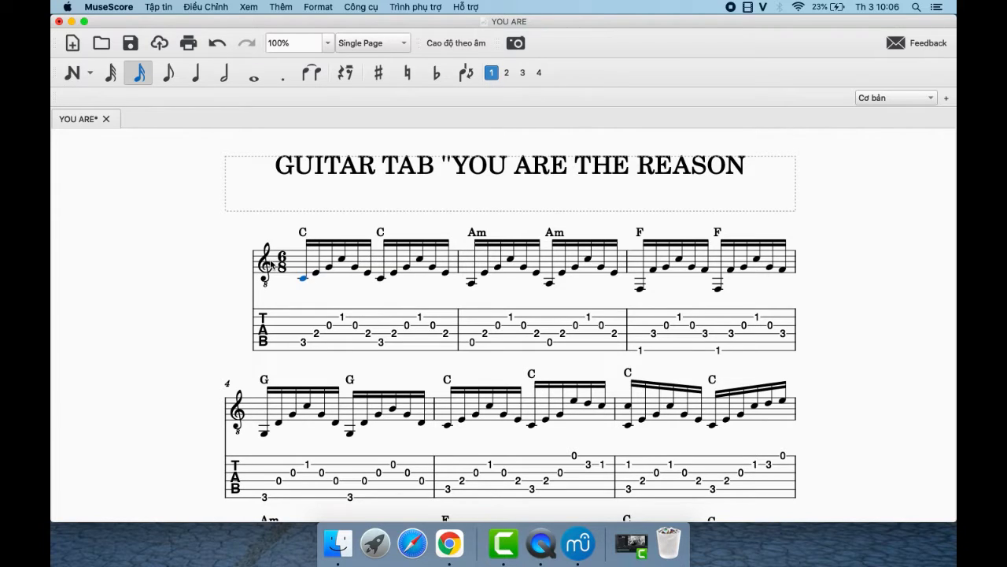
key("space")
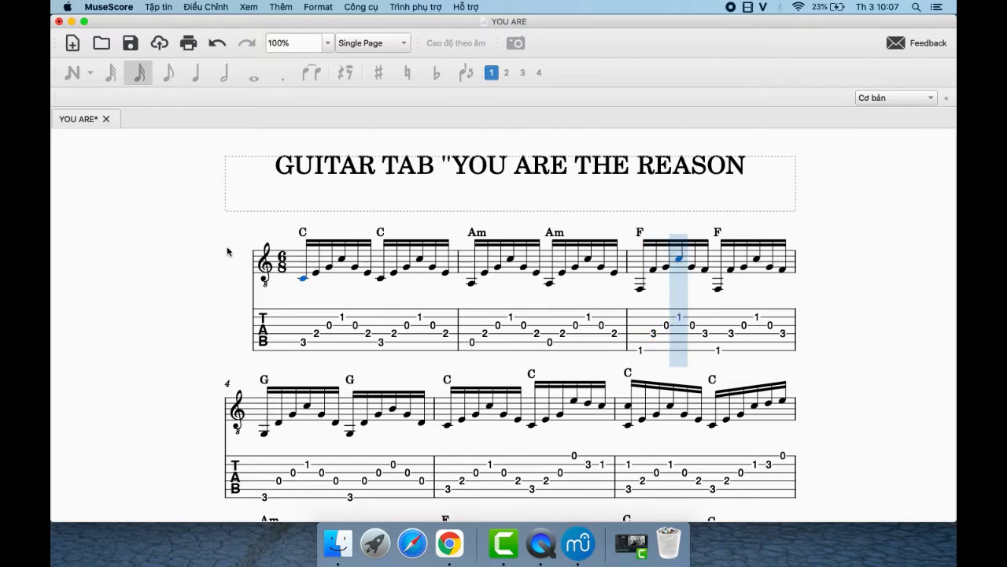
scroll(707, 296, "down", 5)
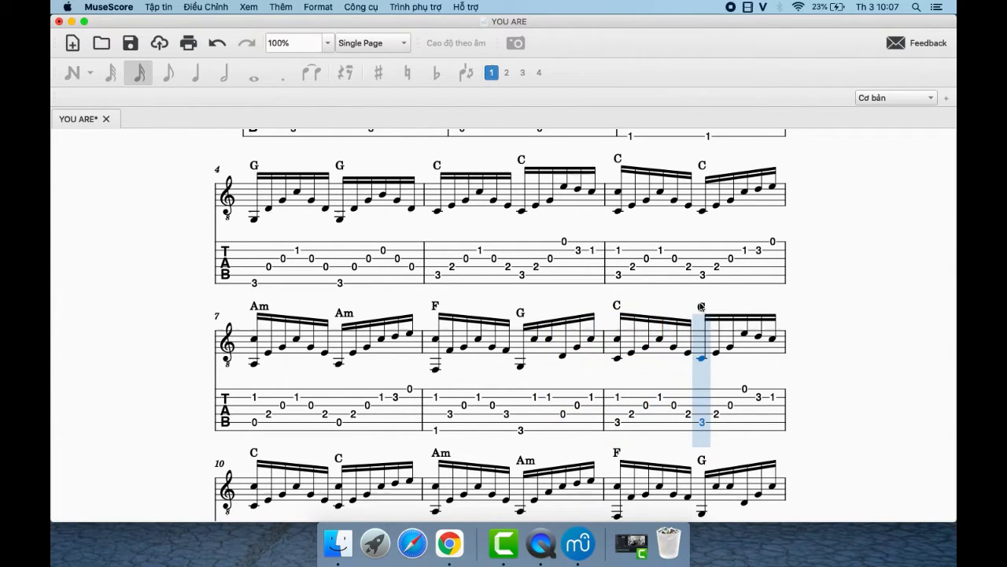
Step: Replay from measure 8's F note after toggling a flat on a G-measure note and back
key("space")
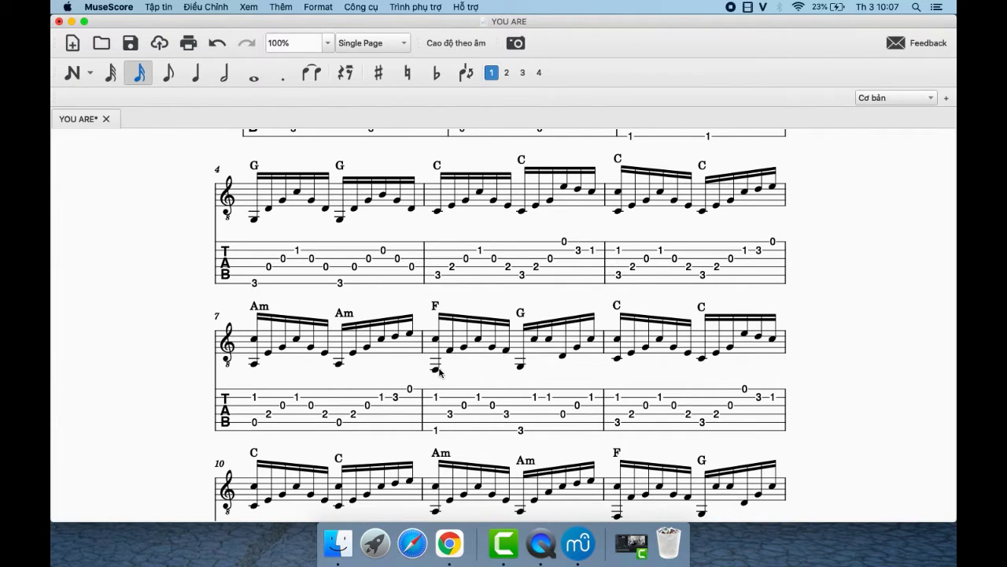
key("space")
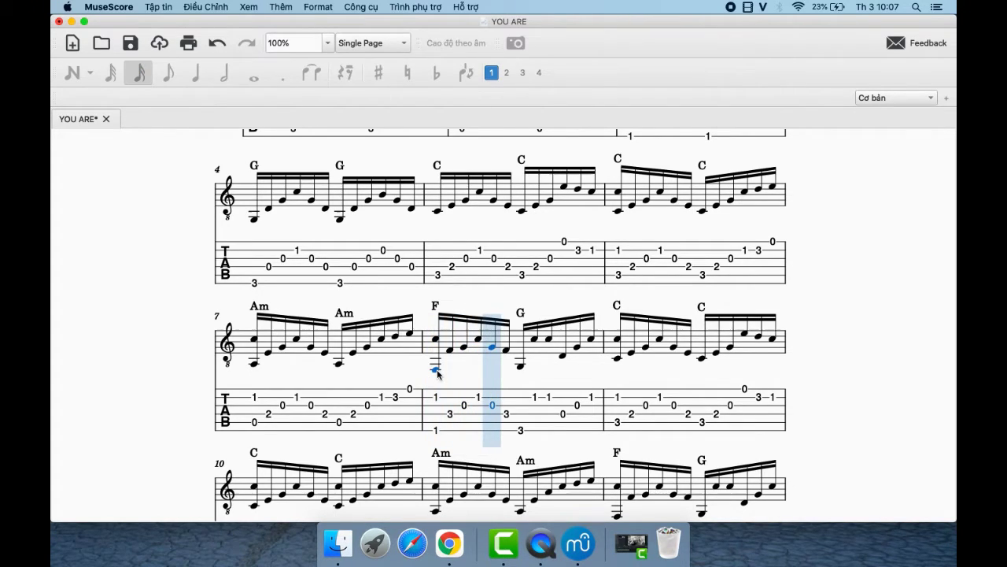
key("space")
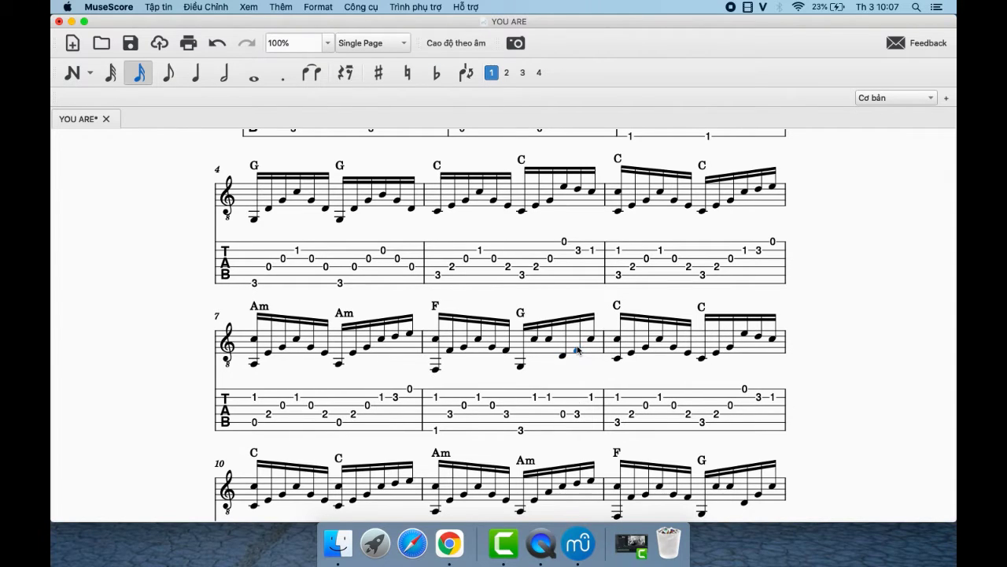
key("Down")
key("Up")
left_click(435, 370)
key("space")
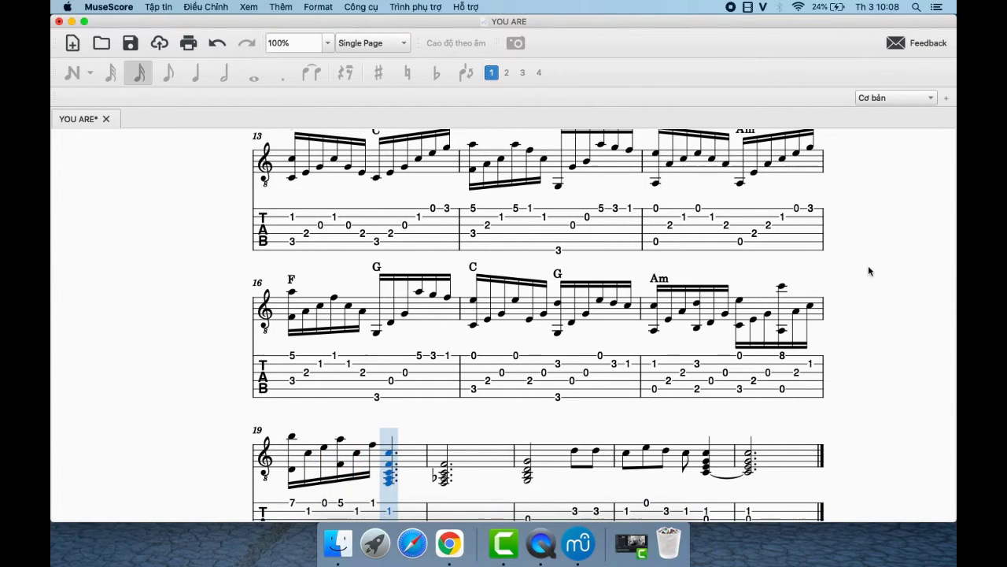
Step: Stop playback and scroll through the closing systems, measures 13–19
key("space")
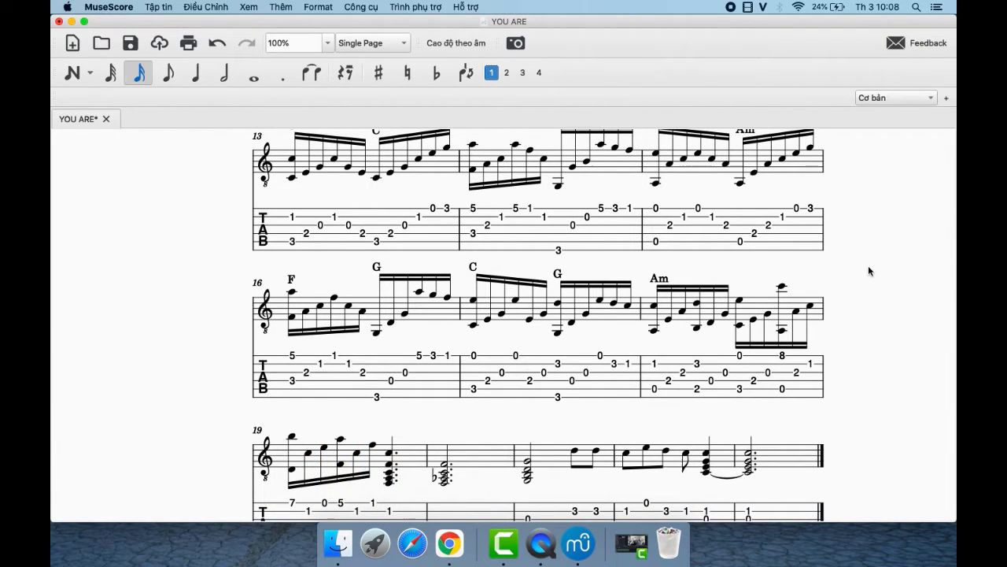
scroll(618, 385, "down", 3)
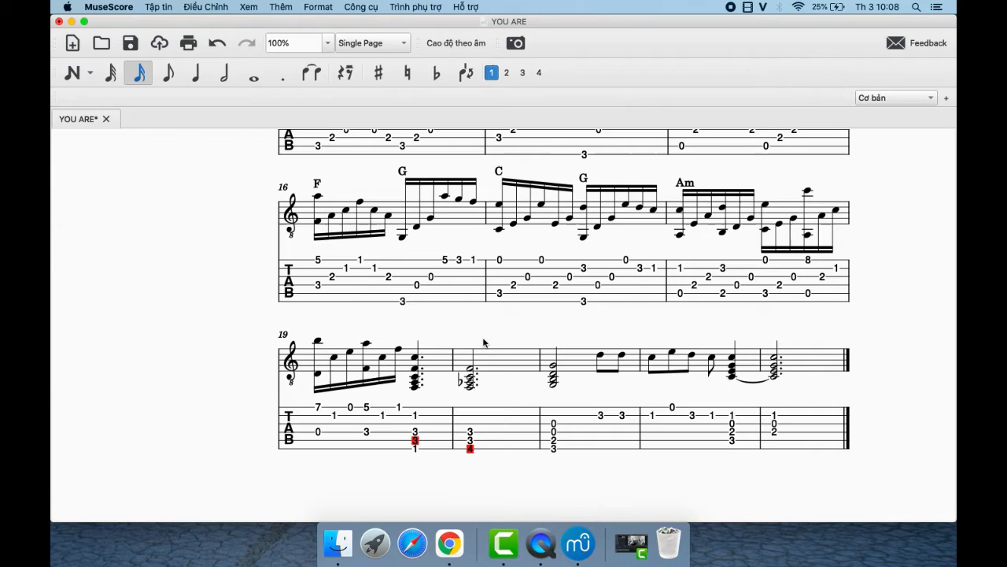
scroll(484, 343, "right", 1)
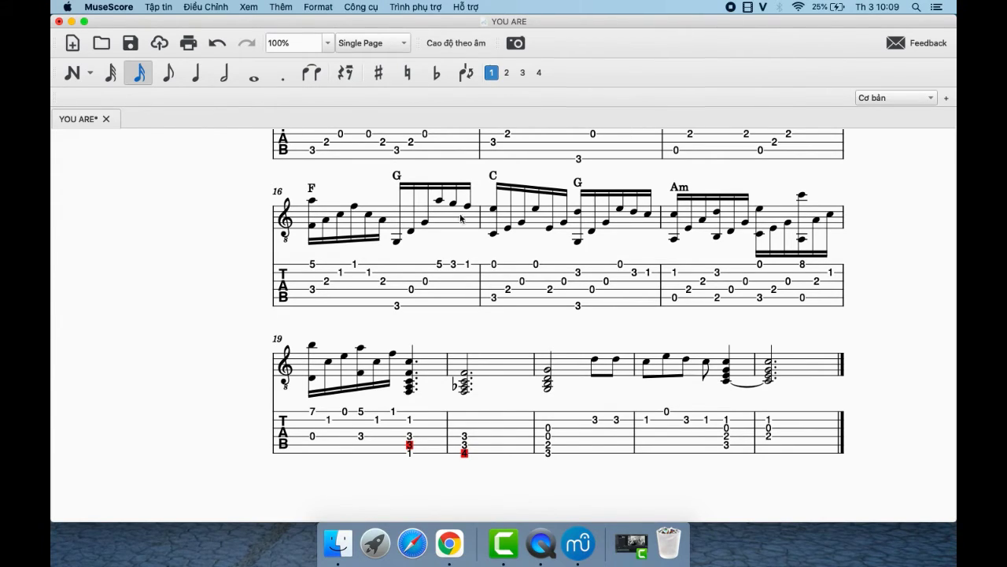
scroll(528, 217, "up", 1)
scroll(528, 216, "up", 3)
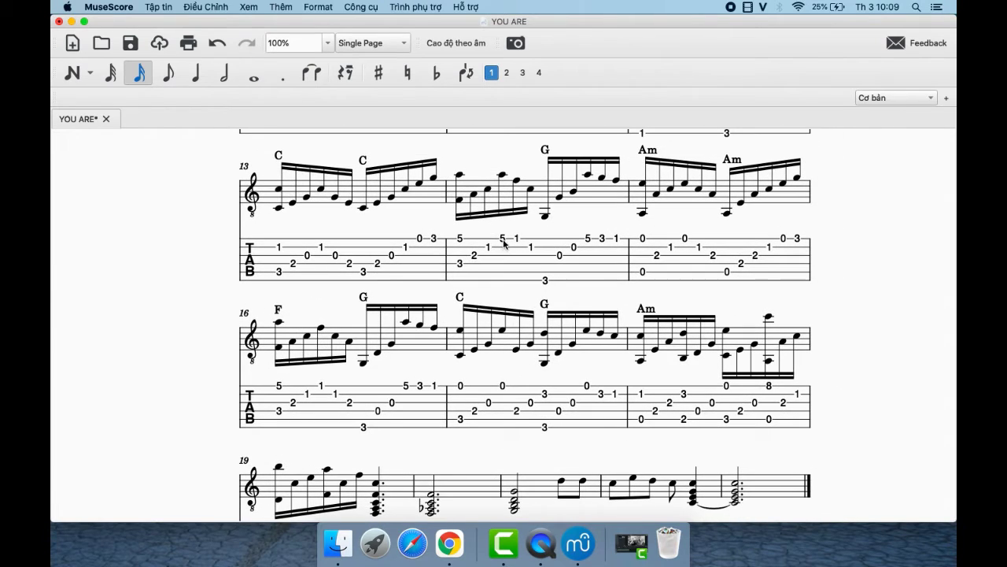